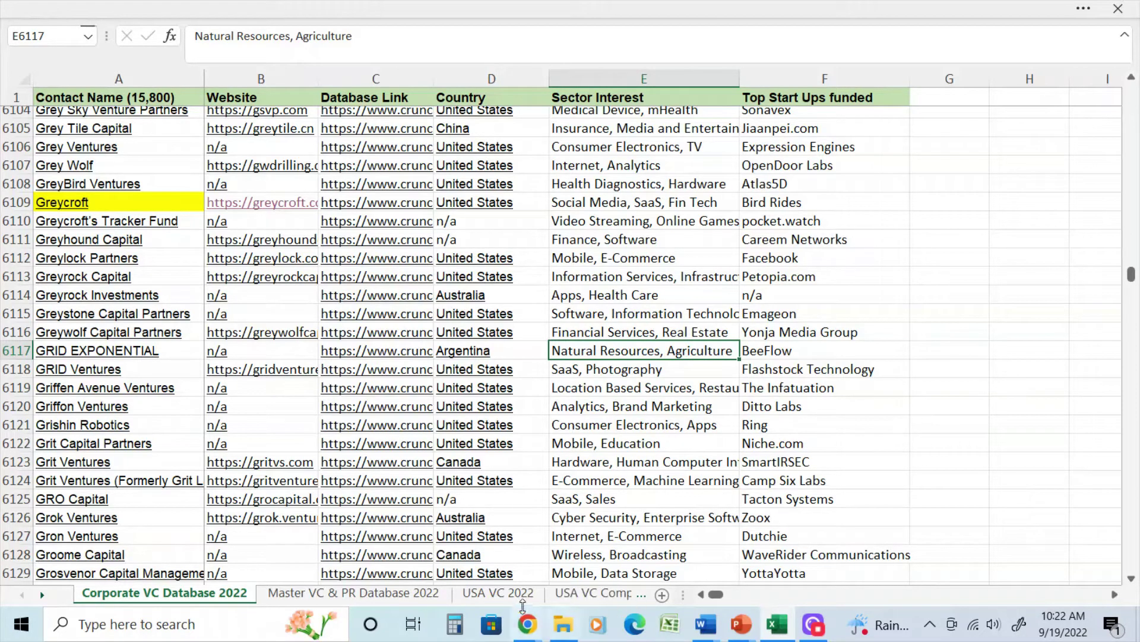
Flip through the USA VC 2022, Corporate VC and Master VC & PR sheets, ending on USA VC Company Contacts
left_click(501, 595)
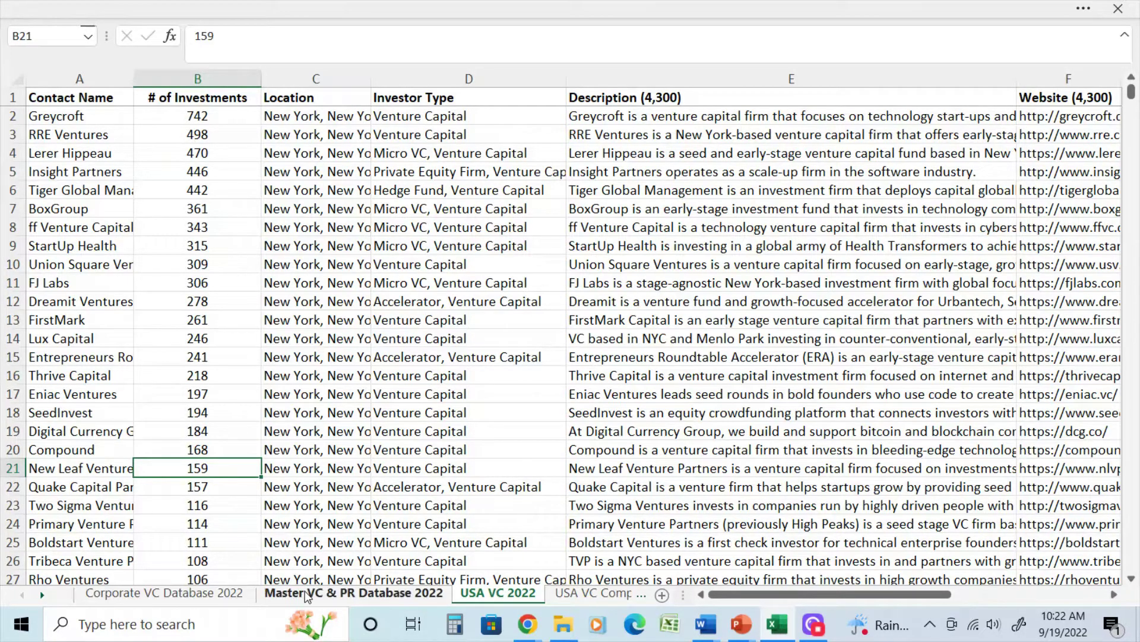
left_click(173, 593)
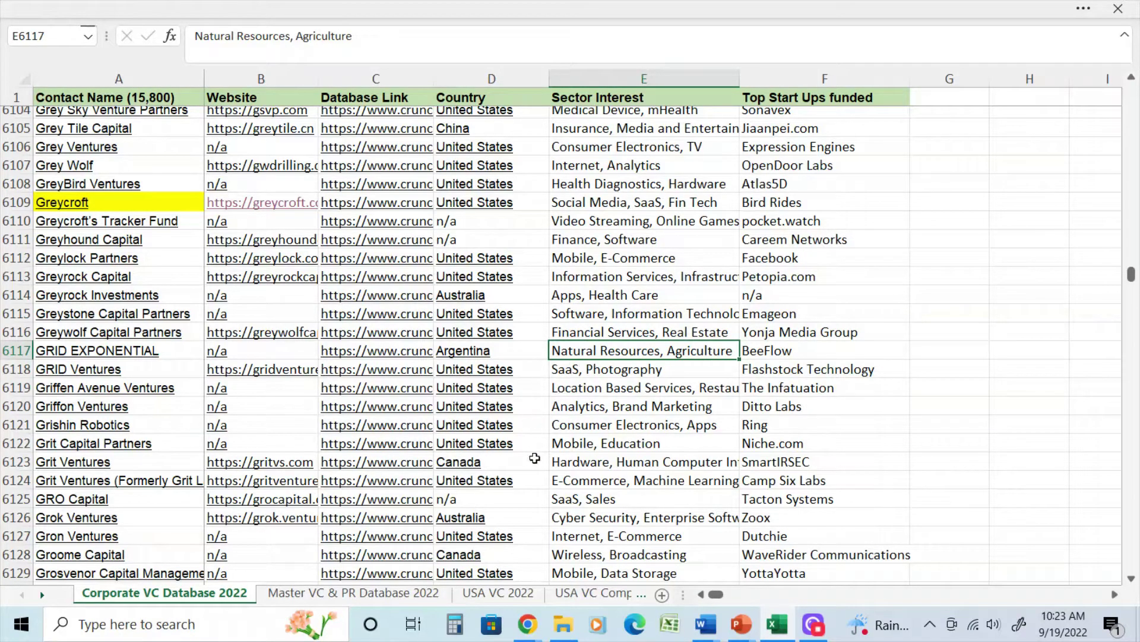
left_click(389, 592)
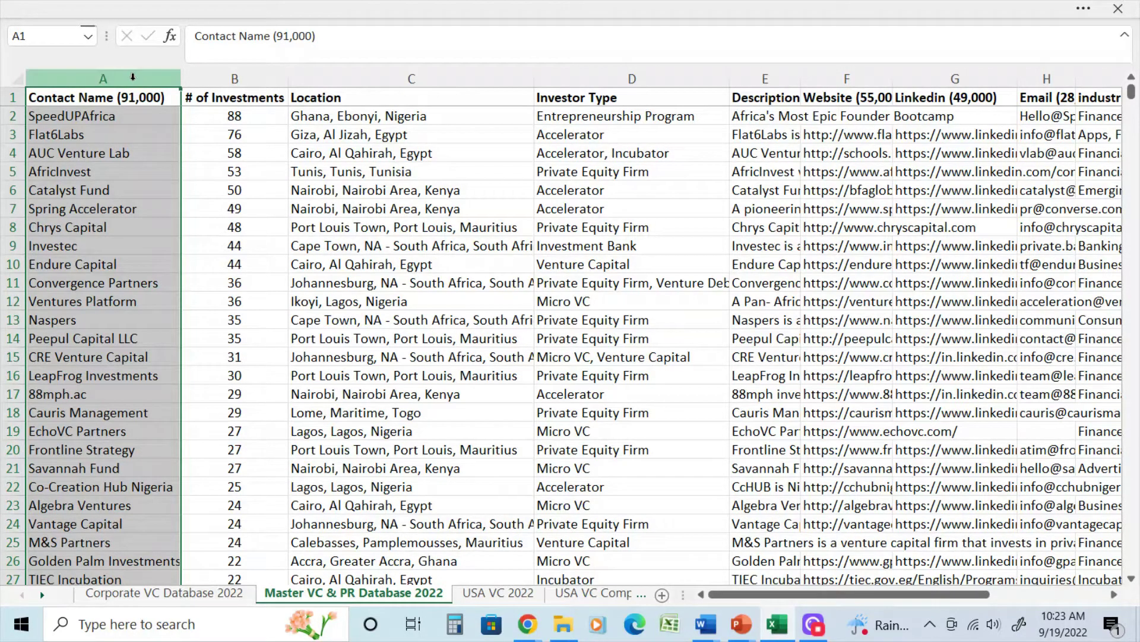
left_click(500, 592)
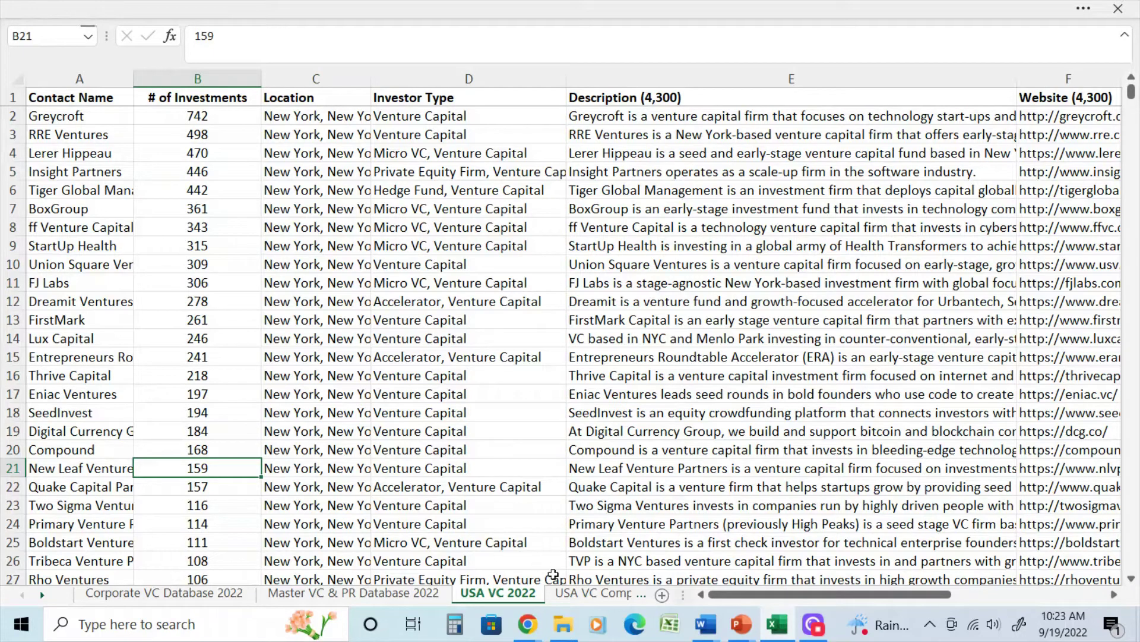
left_click(595, 590)
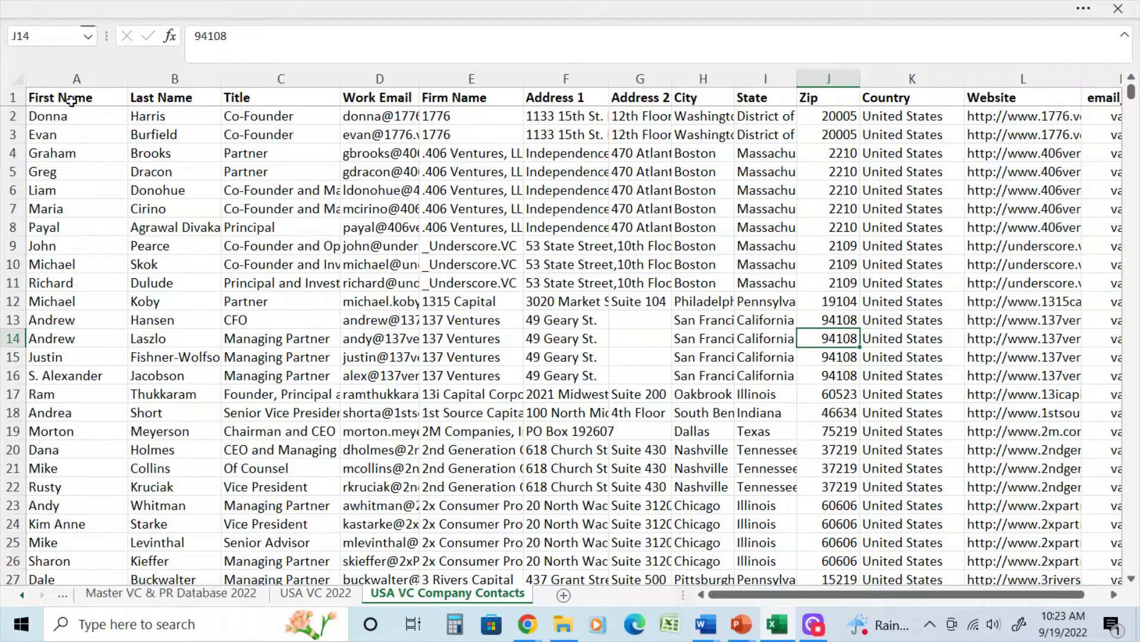
Select the First Name, Last Name and Title columns on the company contacts sheet
left_click(76, 79)
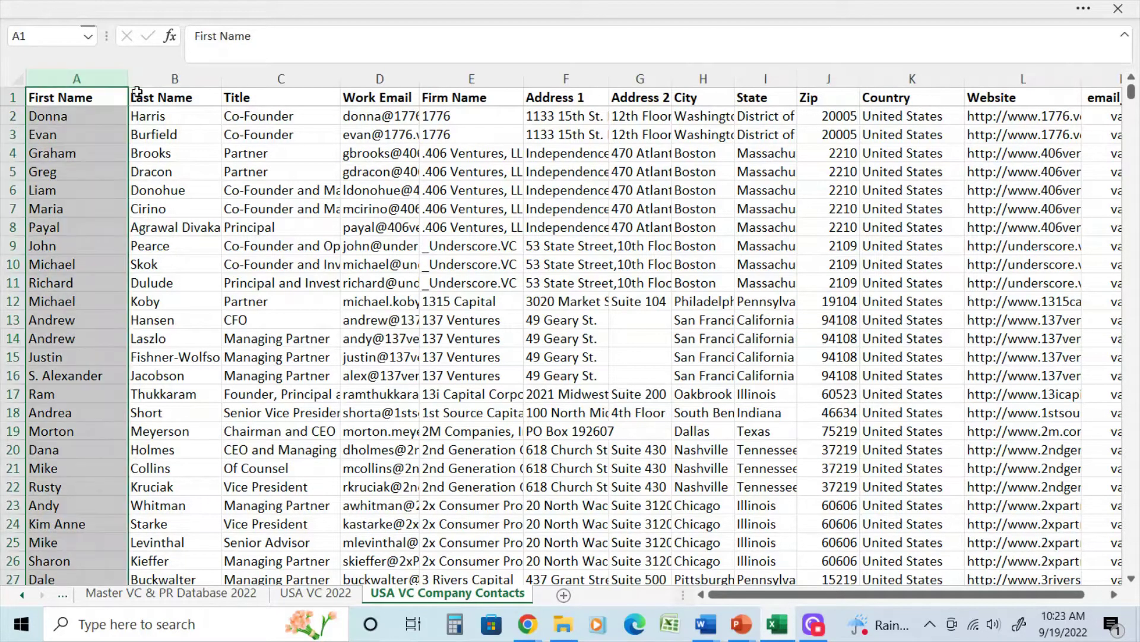
left_click(175, 79)
left_click(244, 79)
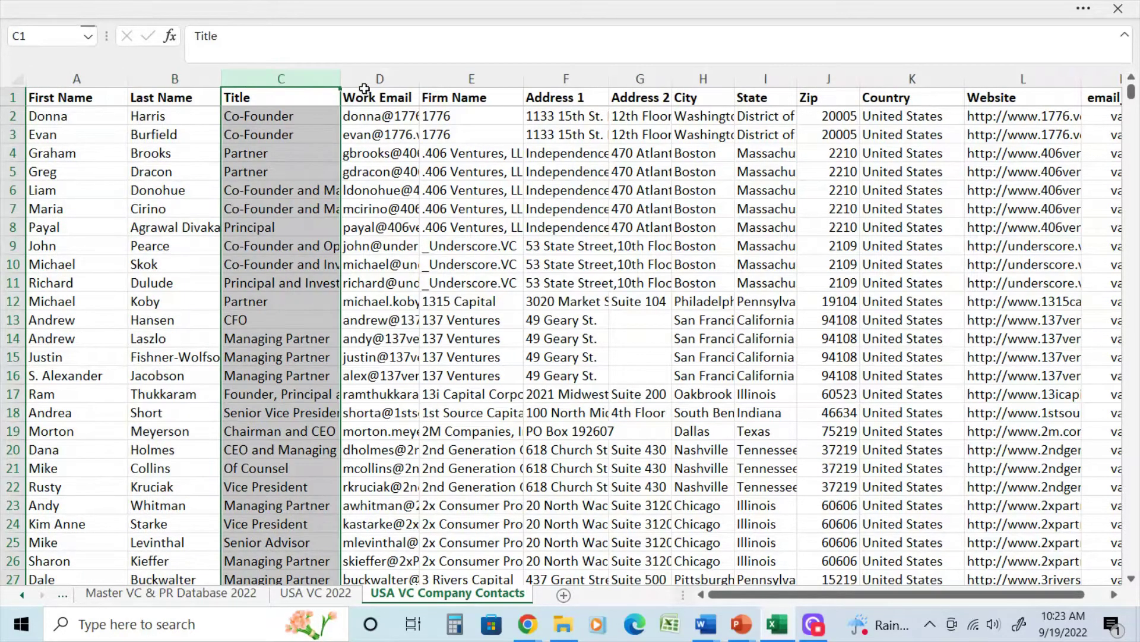
Select the Contact Name column on USA VC 2022, then move to the Master VC & PR Database 2022 sheet
left_click(315, 593)
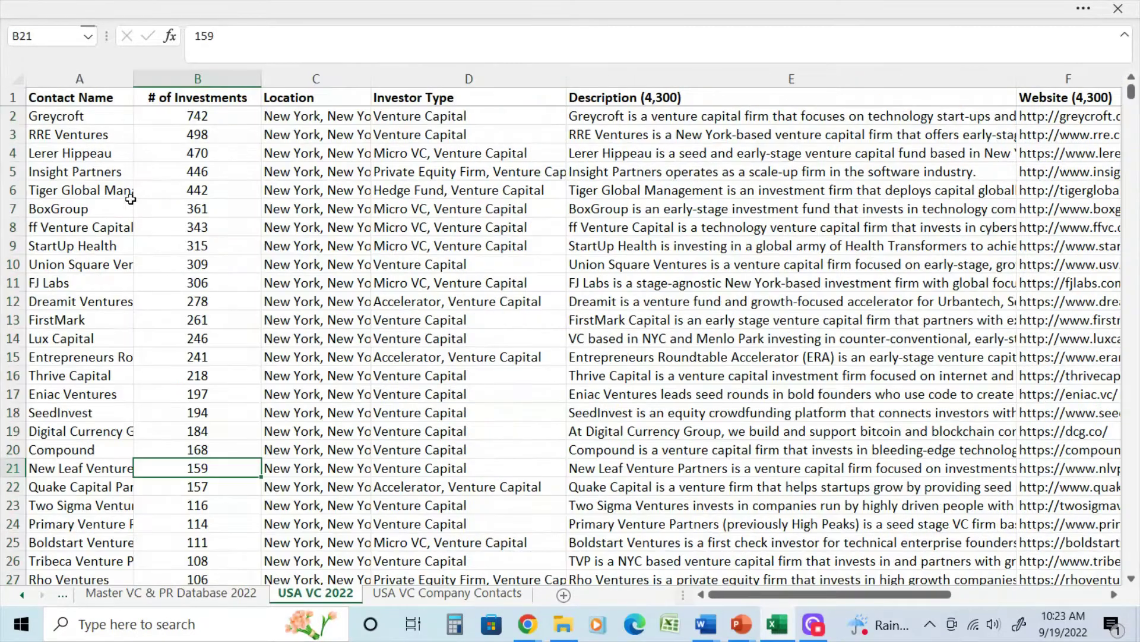
left_click(62, 79)
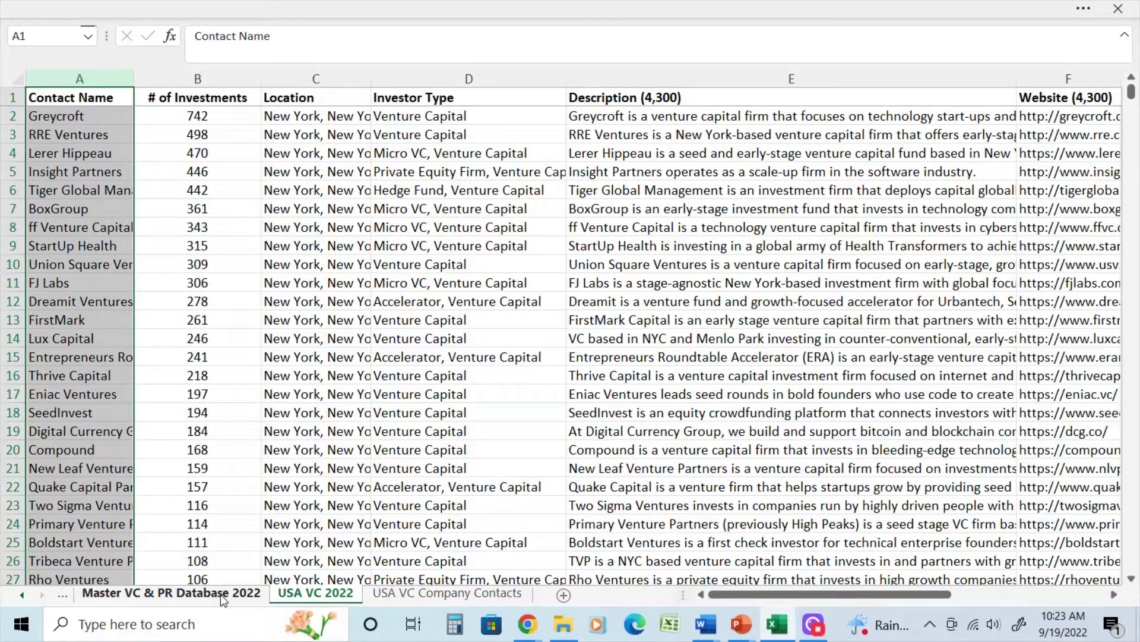
left_click(138, 594)
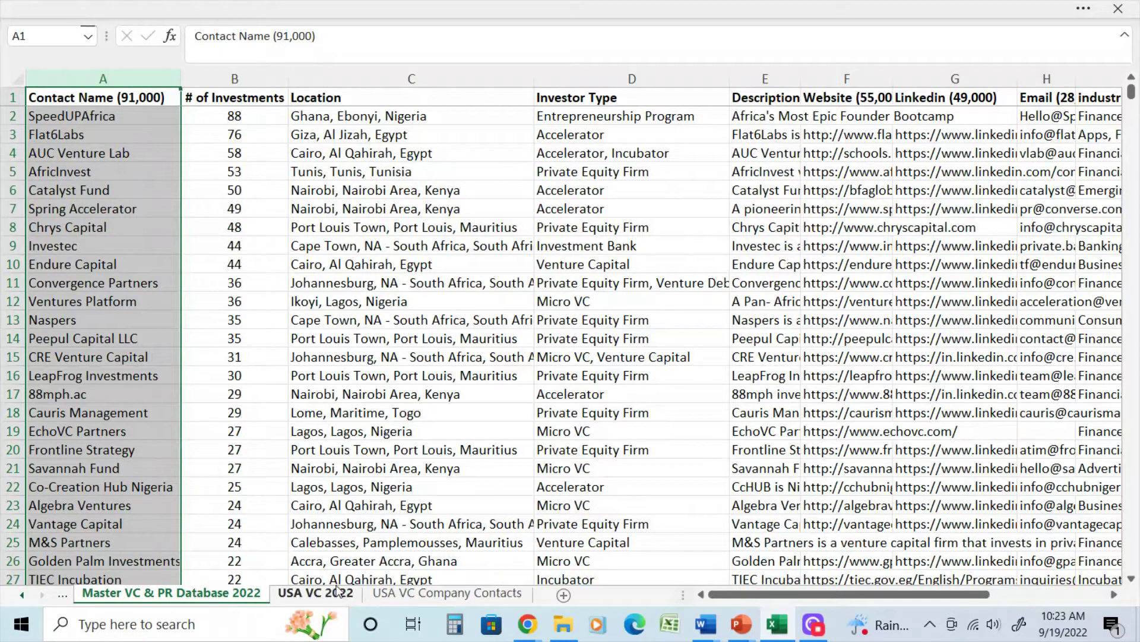
left_click(21, 594)
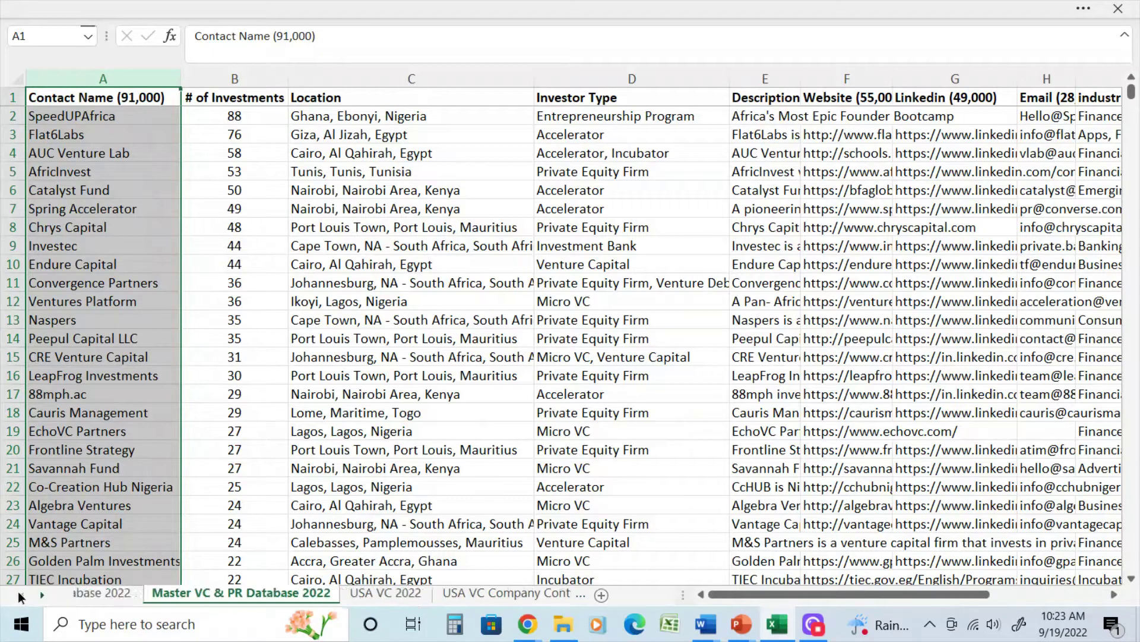
left_click(113, 593)
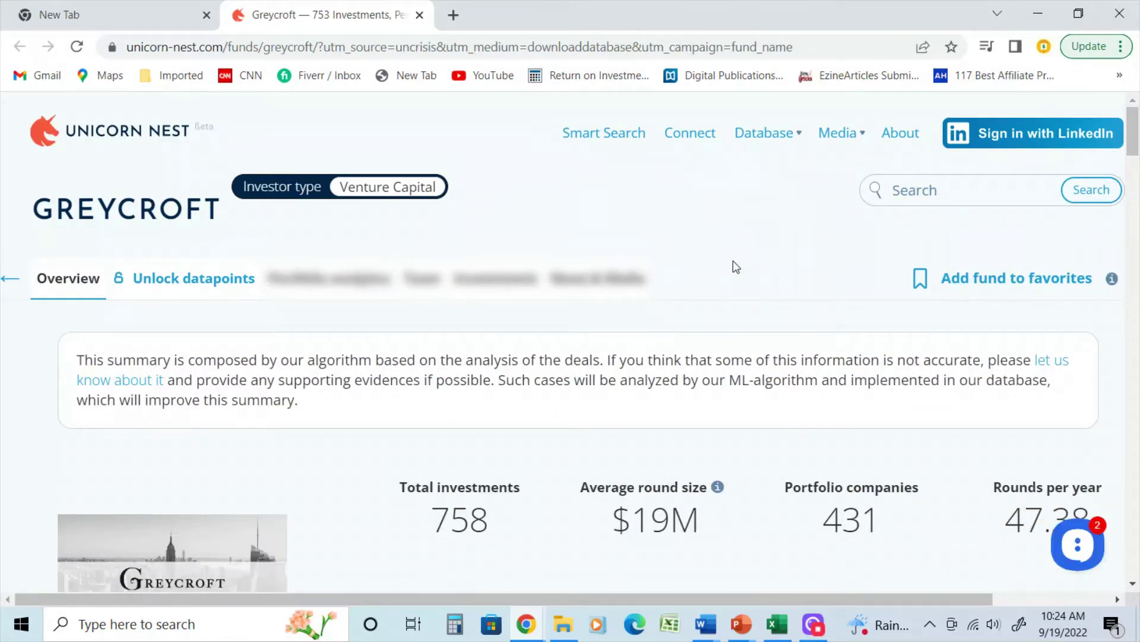
Scroll through Greycroft's recent funding rounds on Unicorn Nest, then return to the Excel workbook
scroll(736, 266, "down", 1)
scroll(734, 264, "up", 1)
scroll(736, 265, "down", 1)
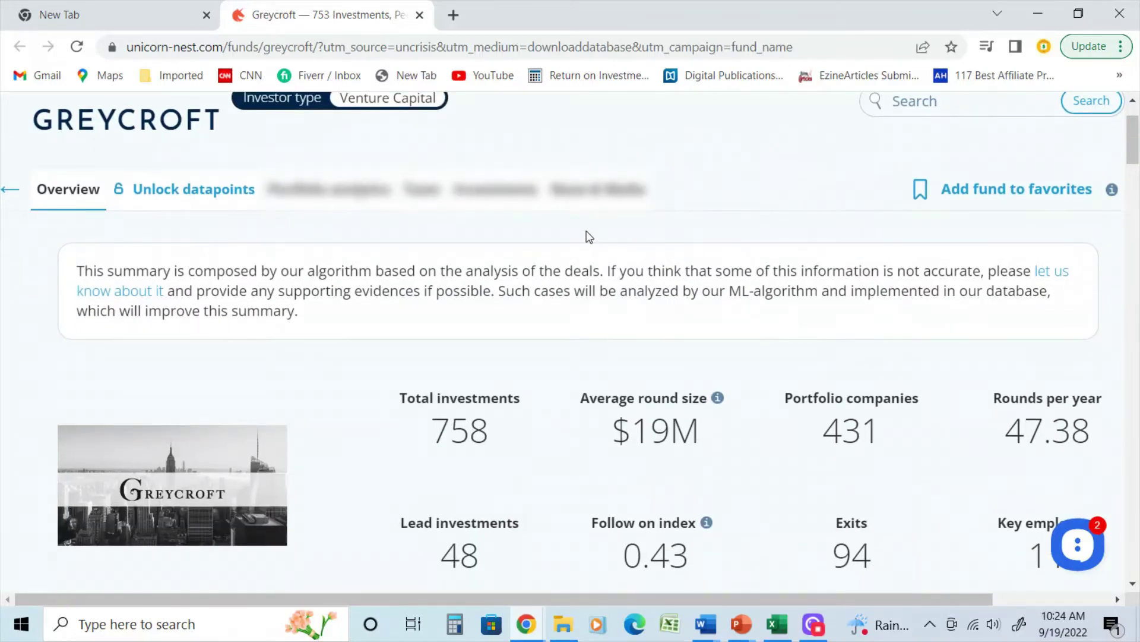
scroll(763, 344, "down", 1)
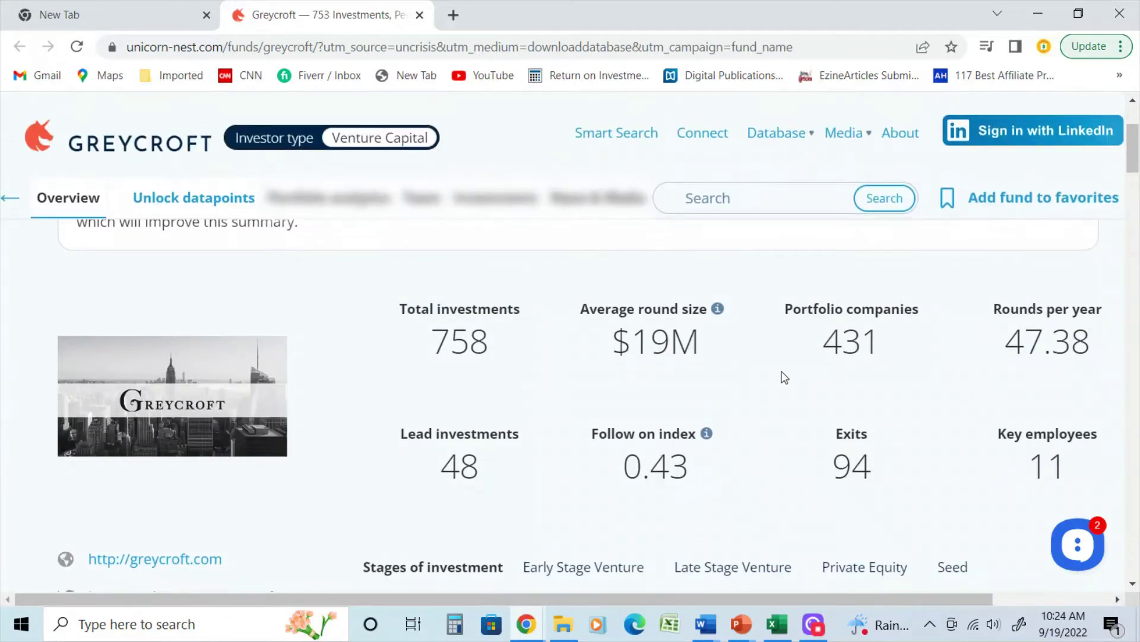
scroll(790, 383, "up", 2)
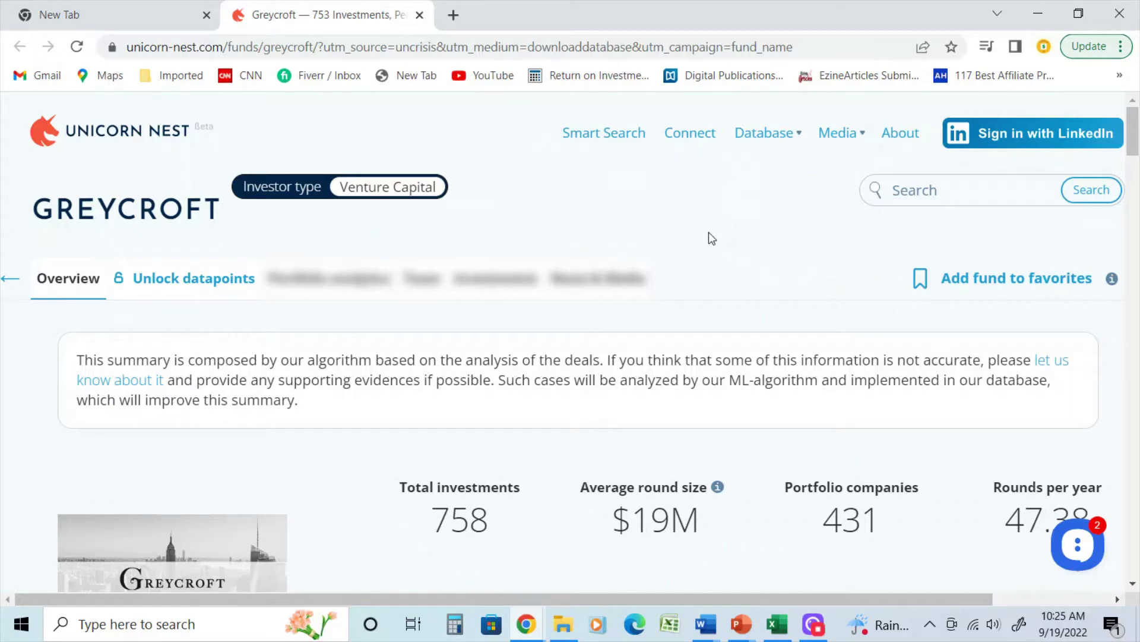
scroll(714, 246, "down", 3)
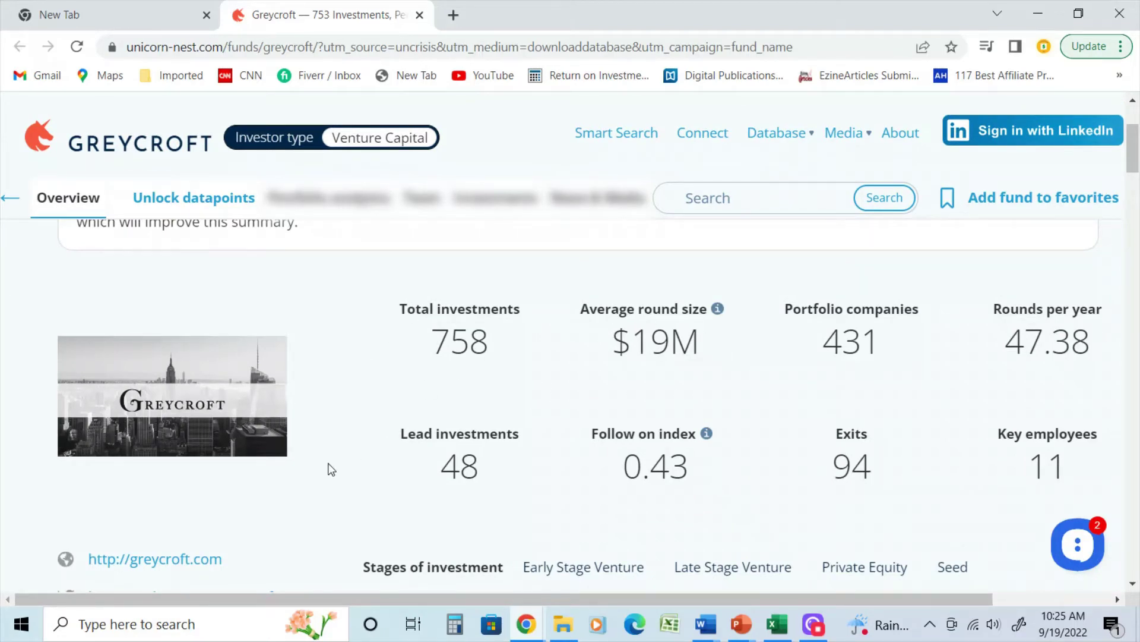
scroll(418, 461, "down", 4)
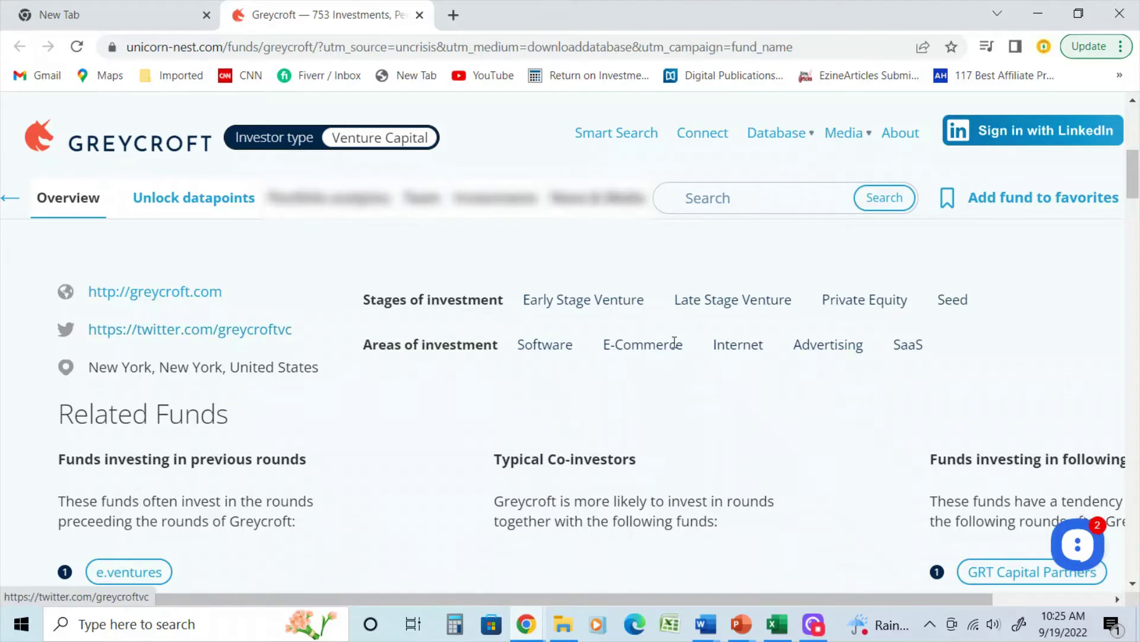
scroll(769, 348, "down", 10)
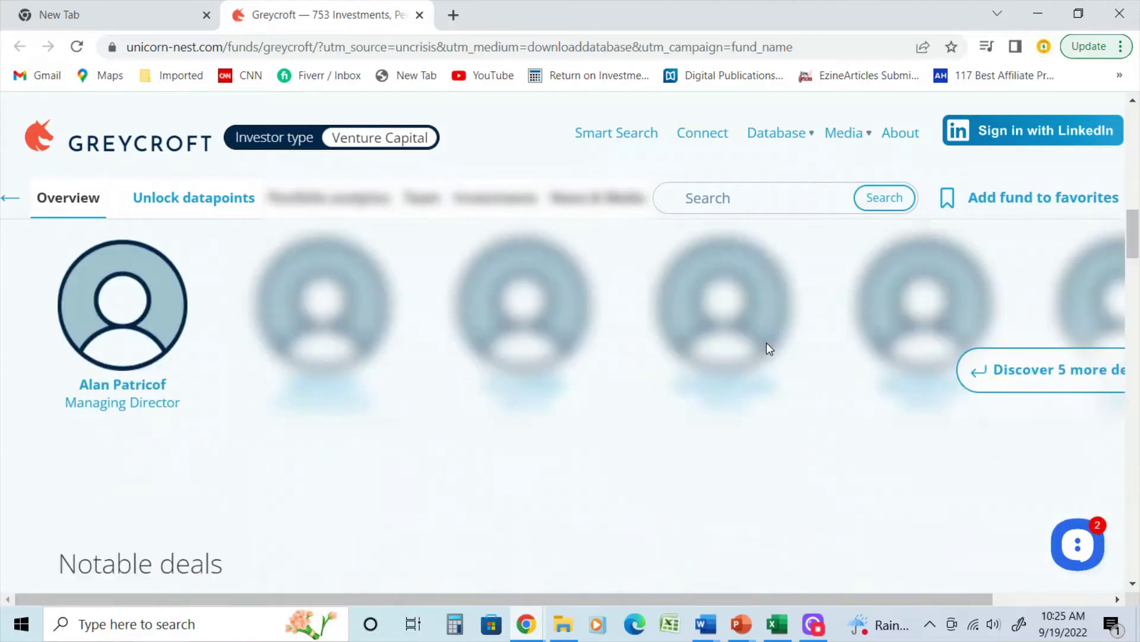
scroll(741, 374, "up", 1)
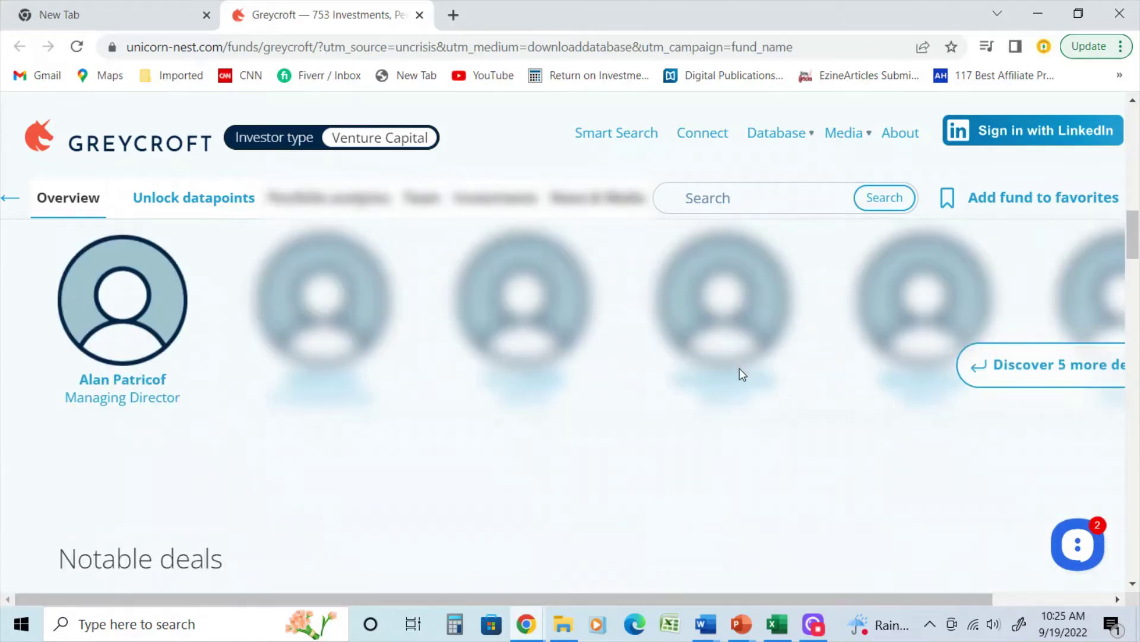
scroll(683, 344, "up", 3)
scroll(390, 349, "down", 3)
scroll(334, 456, "down", 2)
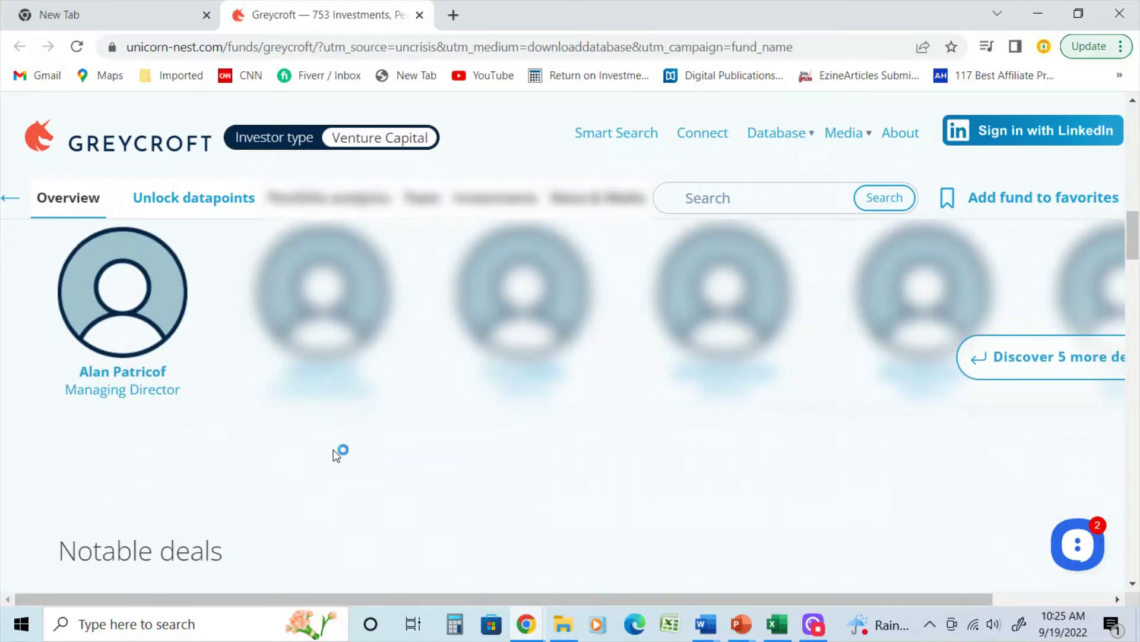
scroll(336, 455, "up", 1)
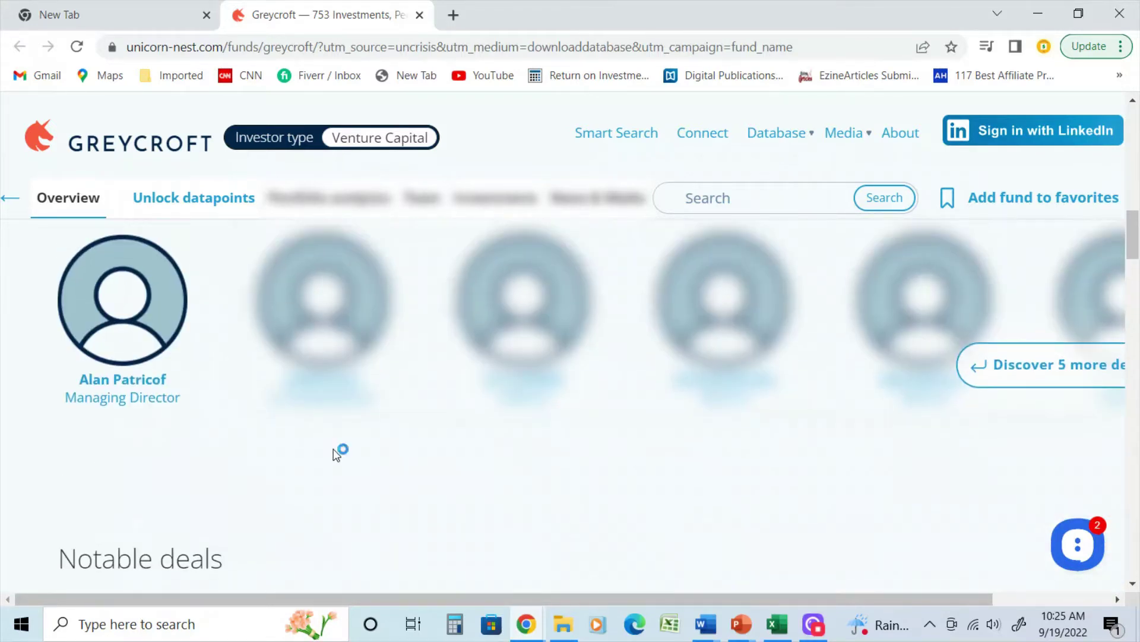
scroll(331, 430, "down", 3)
scroll(333, 429, "up", 1)
scroll(267, 410, "up", 2)
scroll(674, 394, "down", 4)
scroll(437, 430, "down", 3)
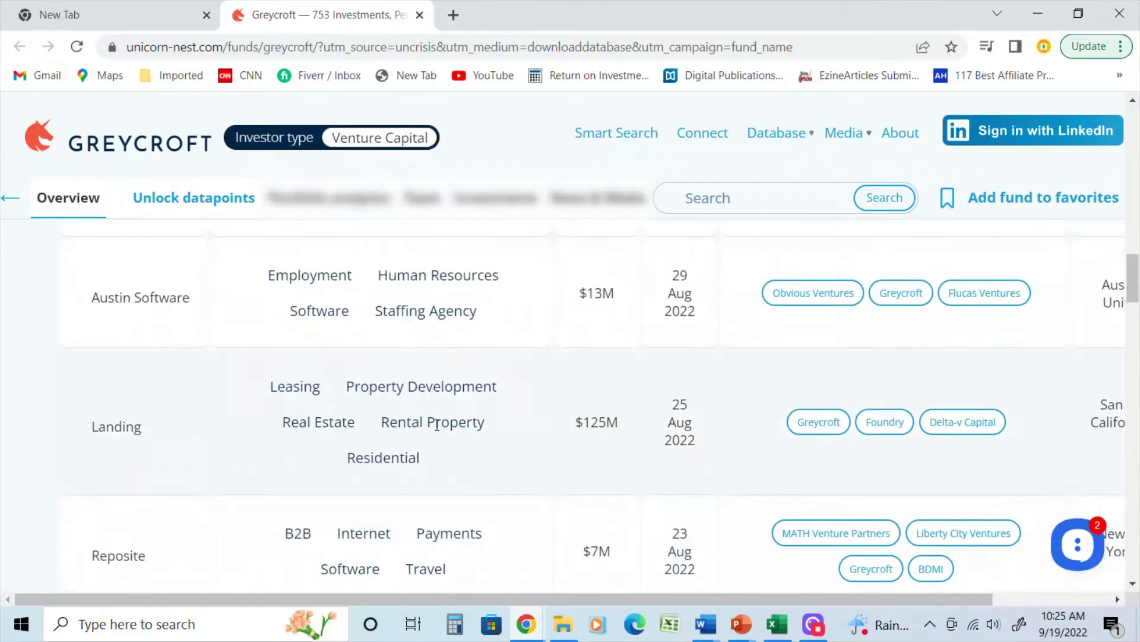
scroll(450, 410, "down", 1)
scroll(449, 409, "up", 1)
scroll(505, 404, "down", 1)
scroll(508, 405, "down", 12)
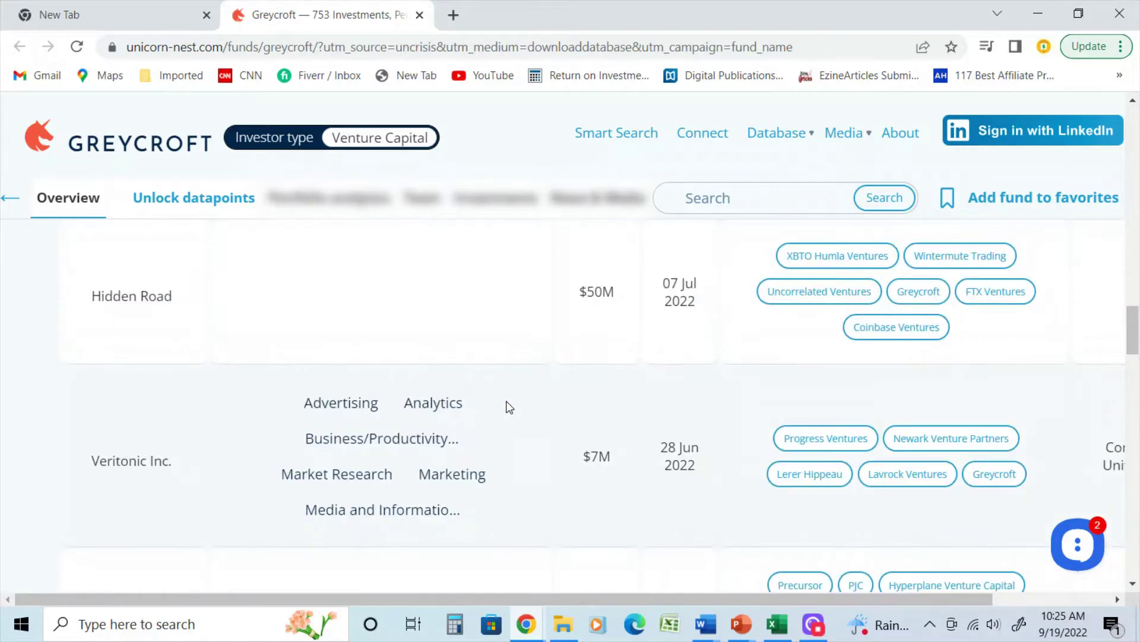
scroll(509, 407, "down", 4)
scroll(512, 394, "up", 15)
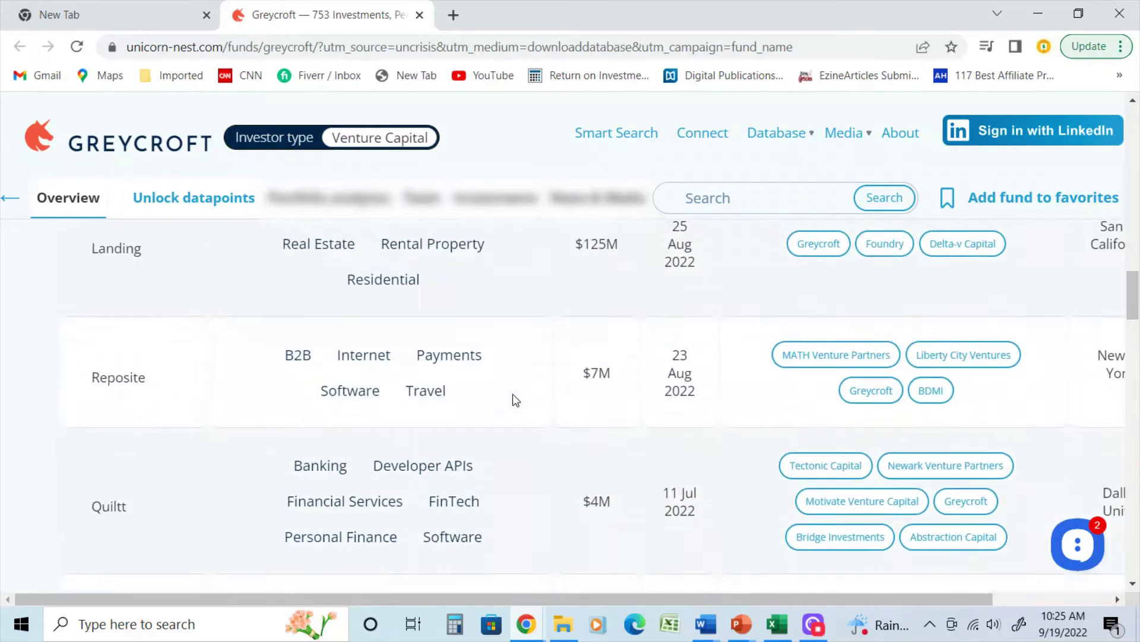
scroll(512, 394, "up", 8)
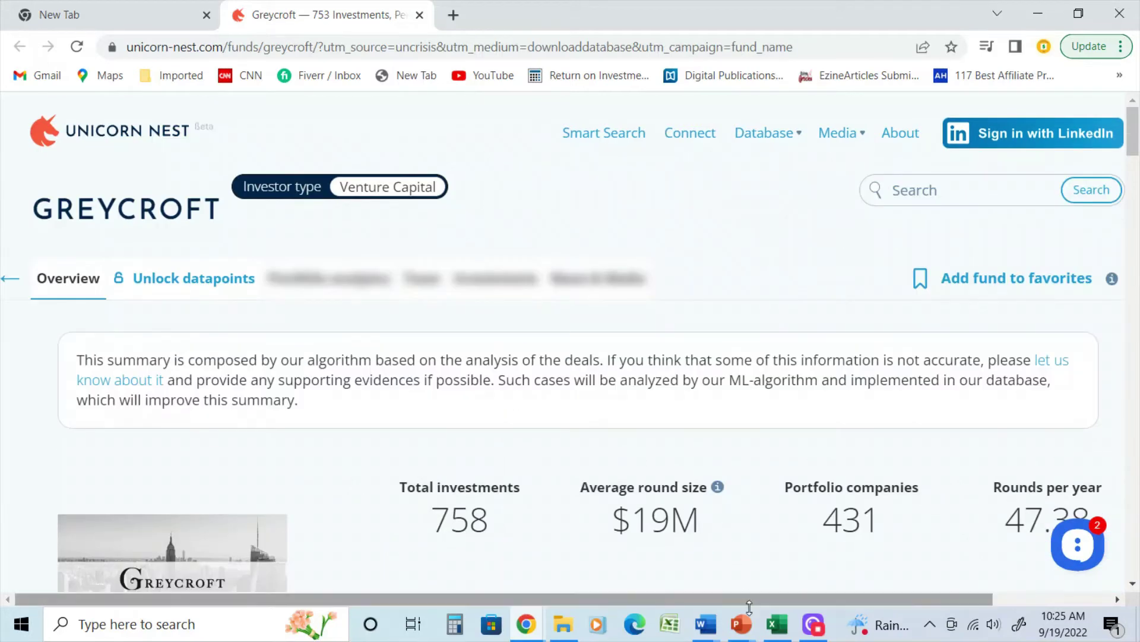
left_click(775, 624)
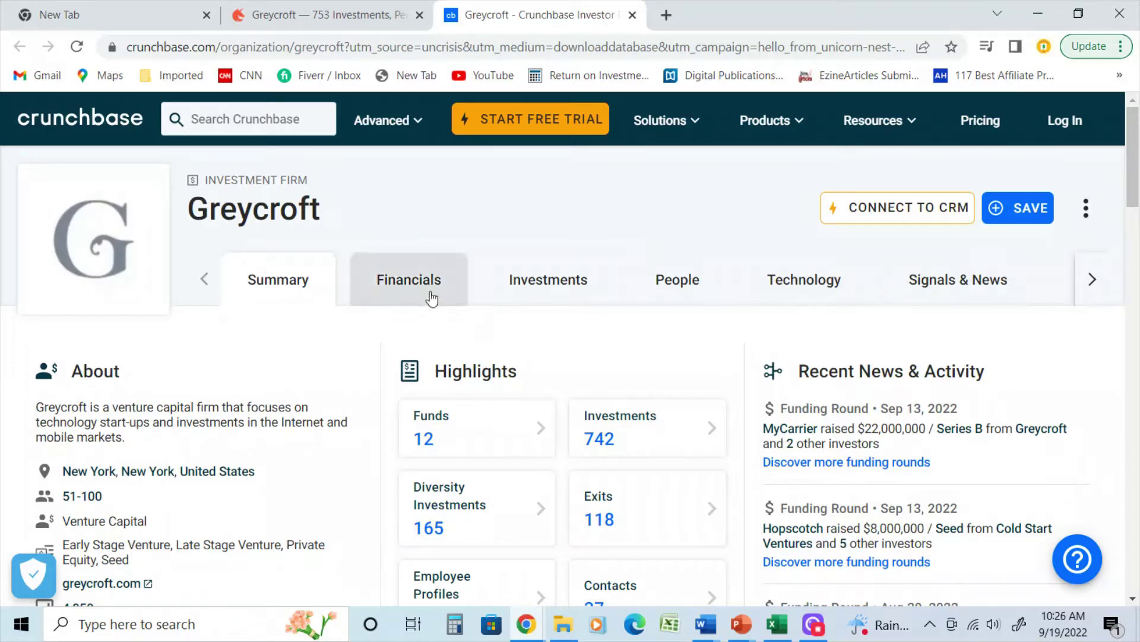
Scroll through Greycroft's Crunchbase summary showing 12 funds, 742 investments and 118 exits
scroll(611, 239, "down", 2)
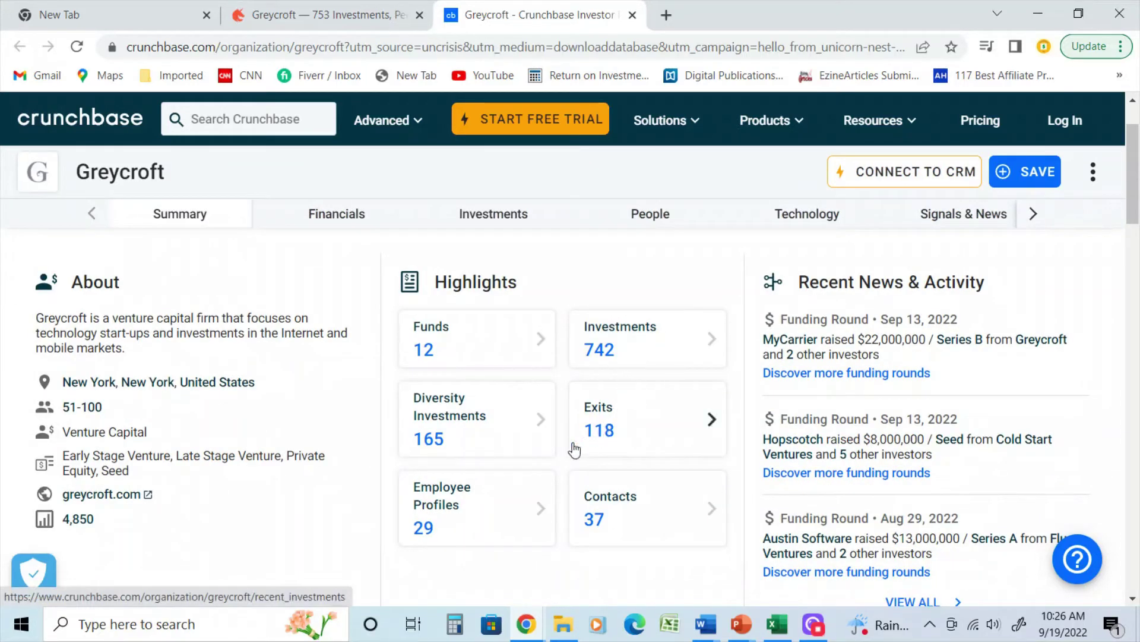
scroll(627, 469, "down", 1)
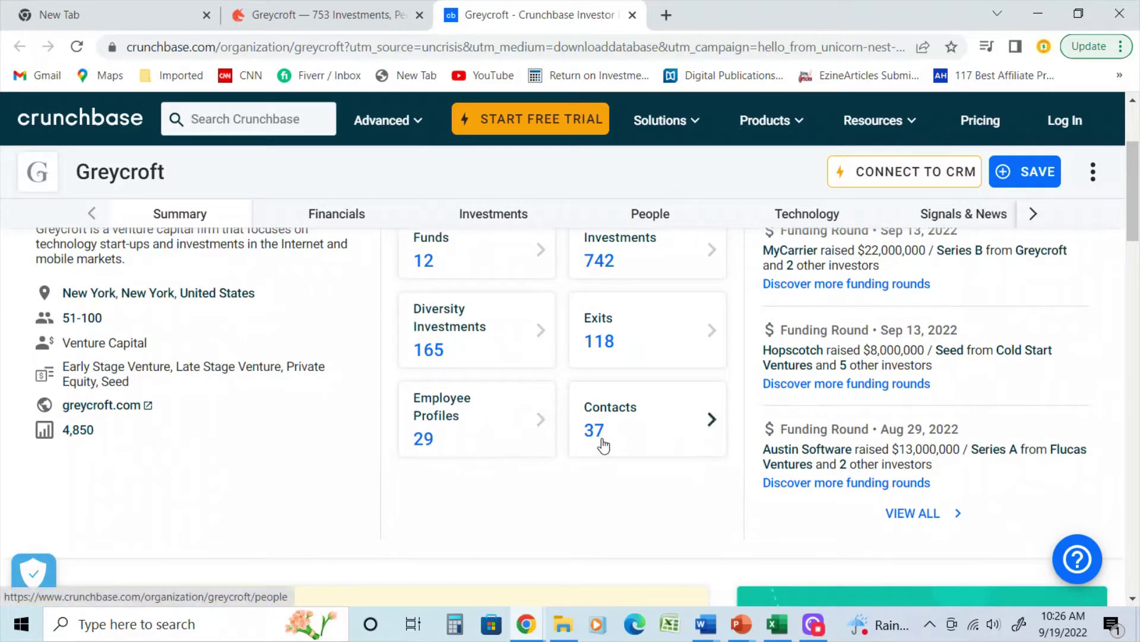
scroll(639, 444, "down", 7)
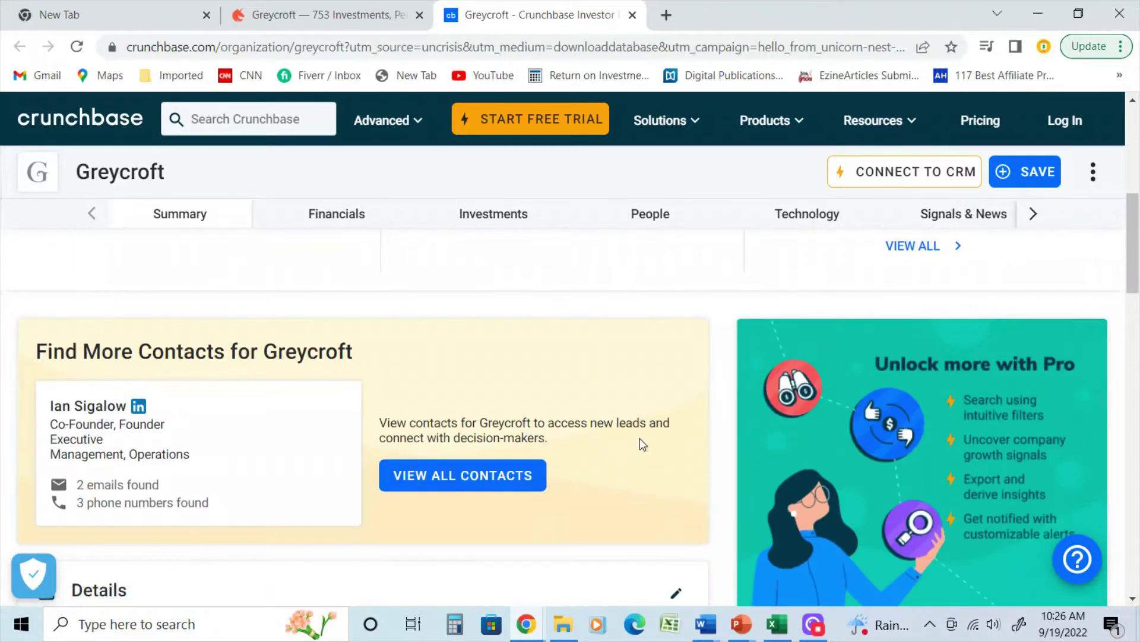
scroll(242, 361, "up", 1)
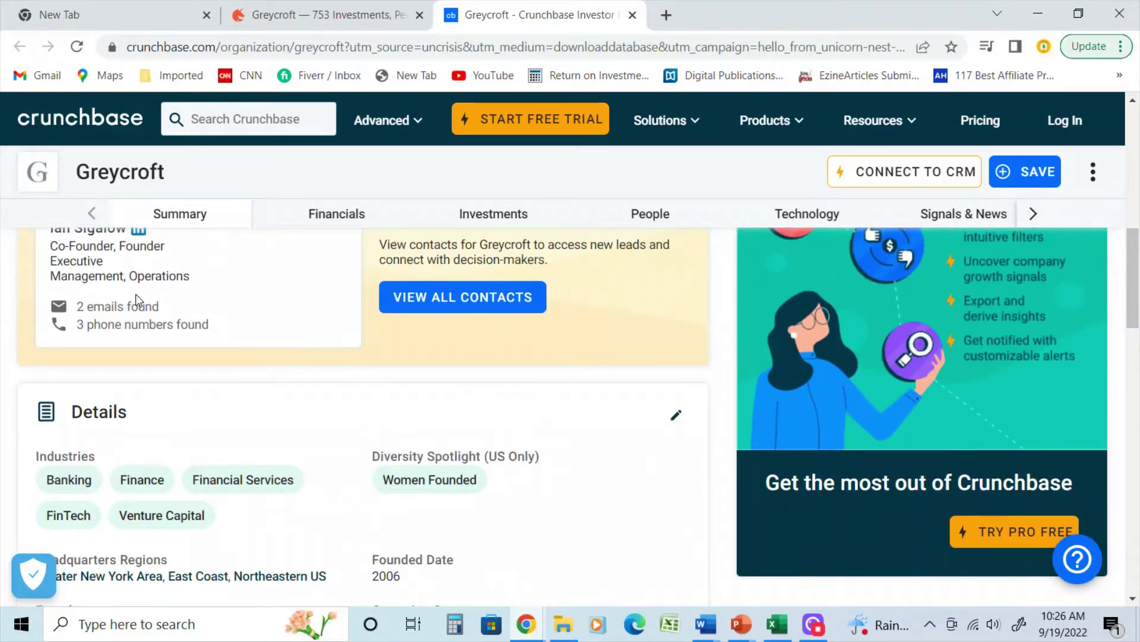
scroll(135, 300, "up", 1)
scroll(139, 301, "down", 2)
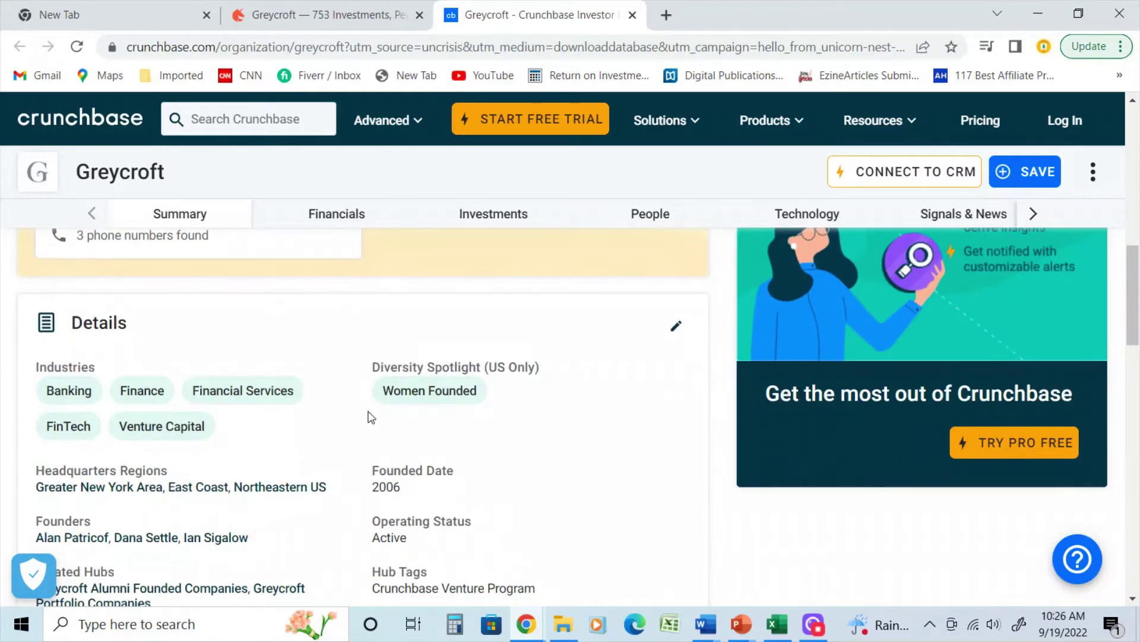
scroll(370, 416, "down", 3)
scroll(371, 416, "down", 4)
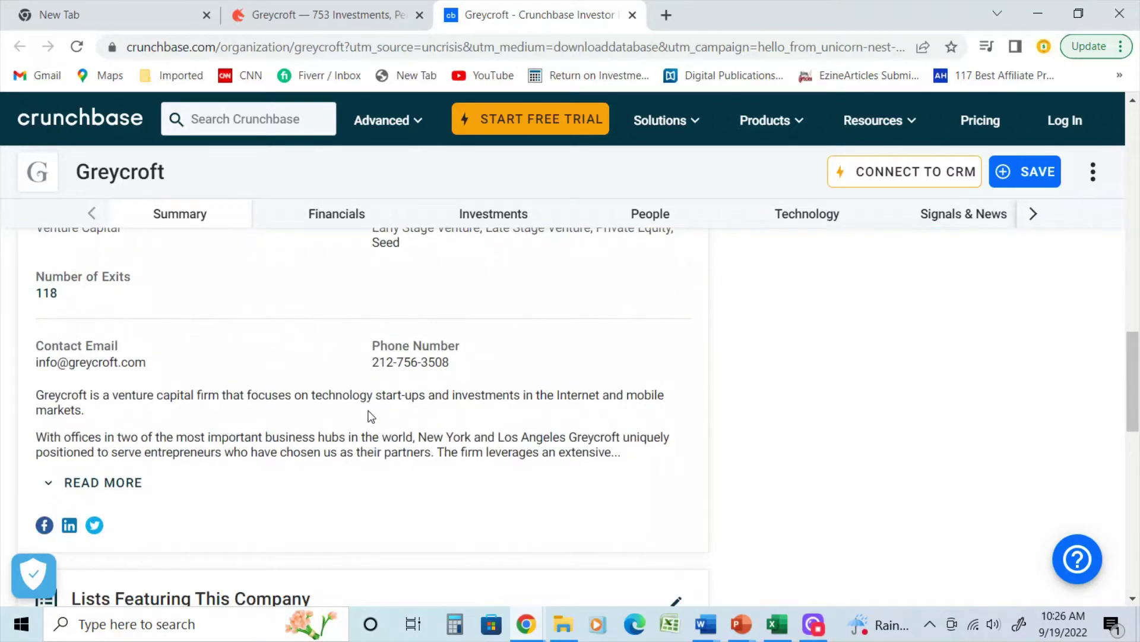
scroll(370, 416, "down", 1)
scroll(480, 412, "down", 4)
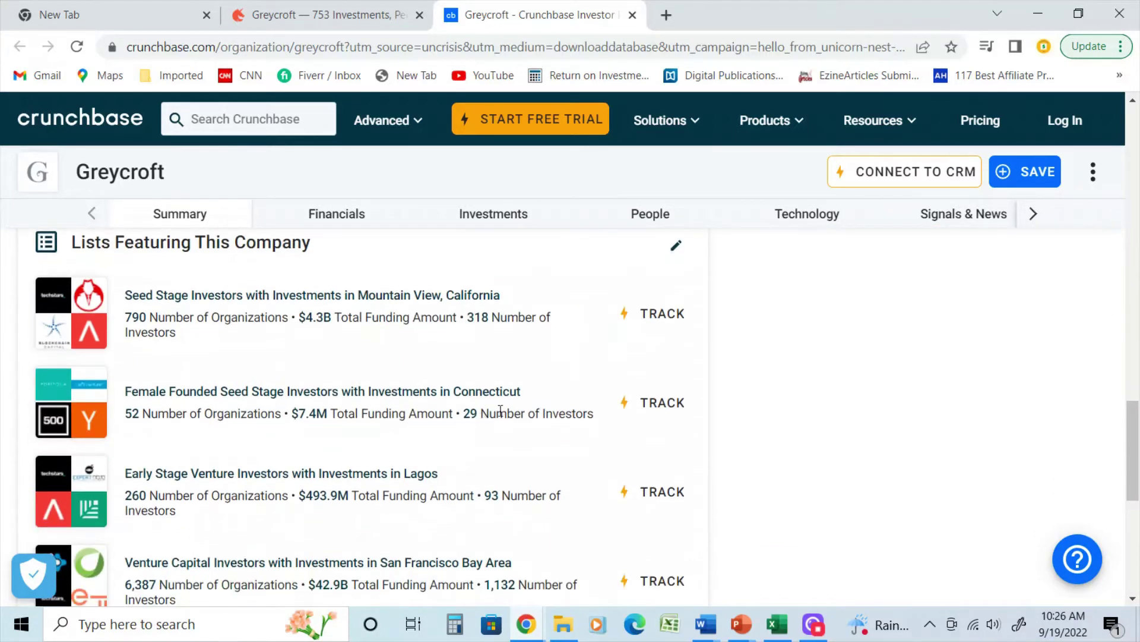
scroll(505, 411, "up", 12)
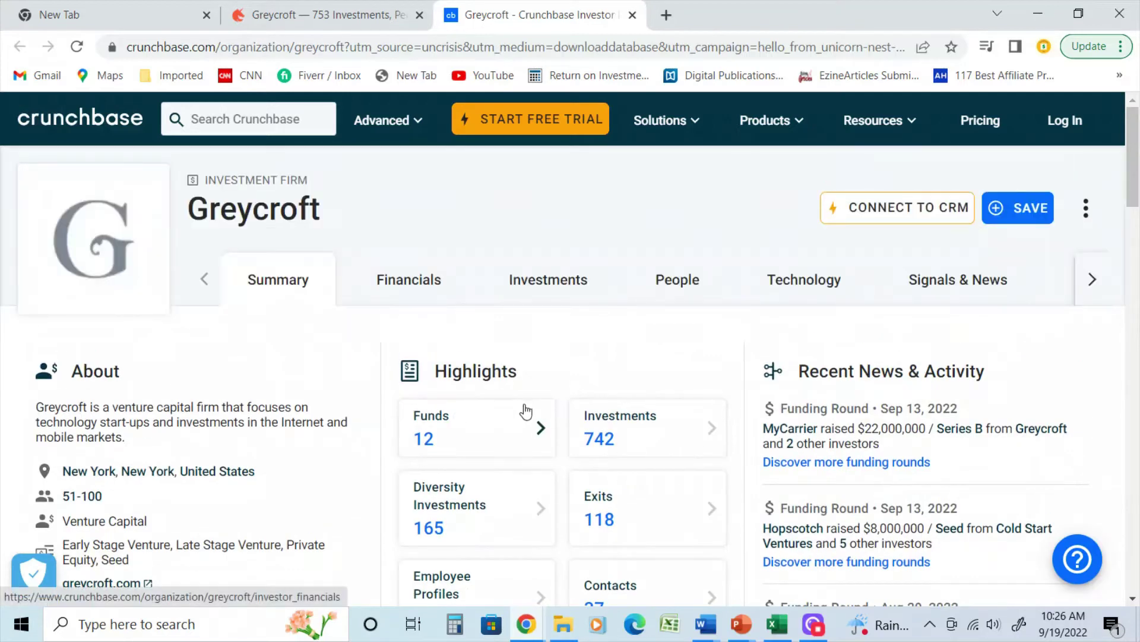
Browse Greycroft's Crunchbase investments list of 218 lead investments, then go back to Excel
left_click(561, 288)
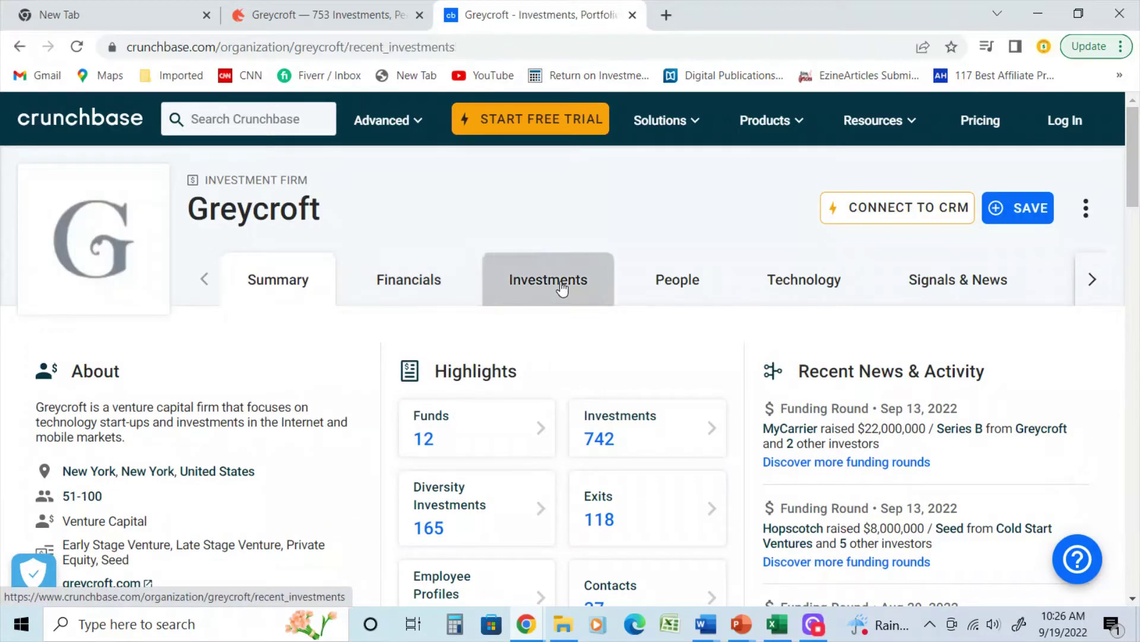
scroll(454, 374, "down", 3)
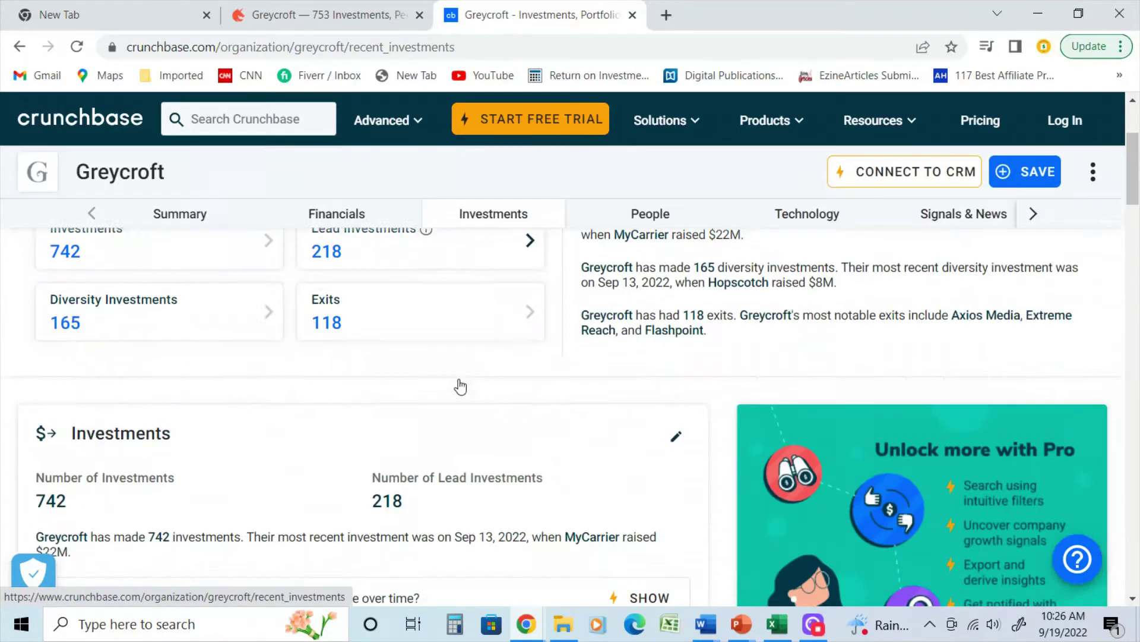
scroll(459, 380, "down", 10)
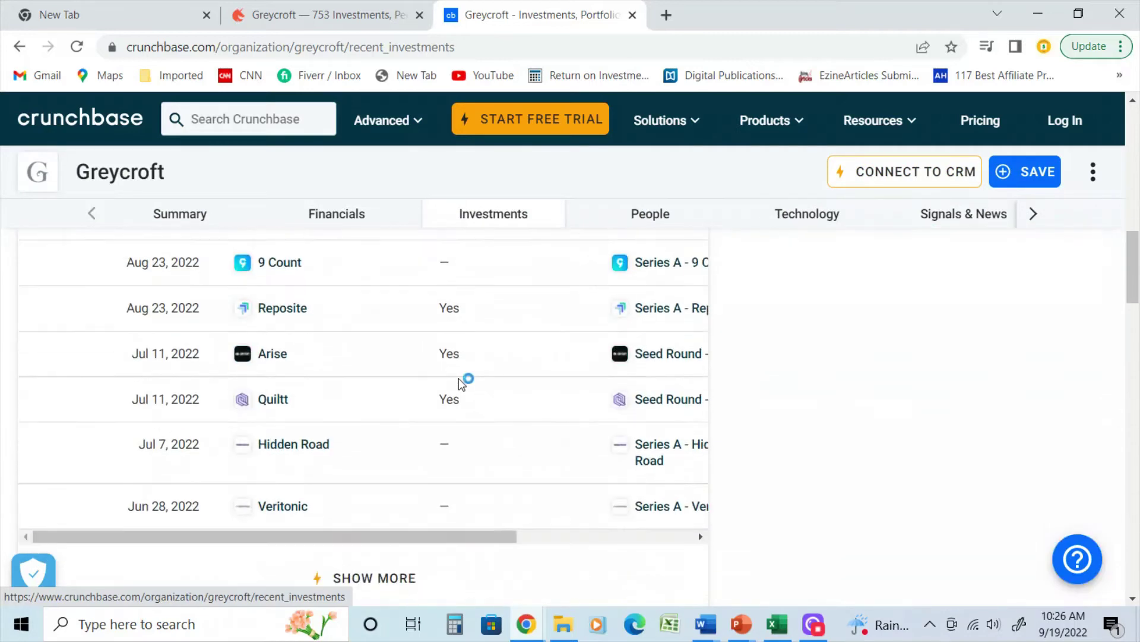
scroll(461, 443, "up", 10)
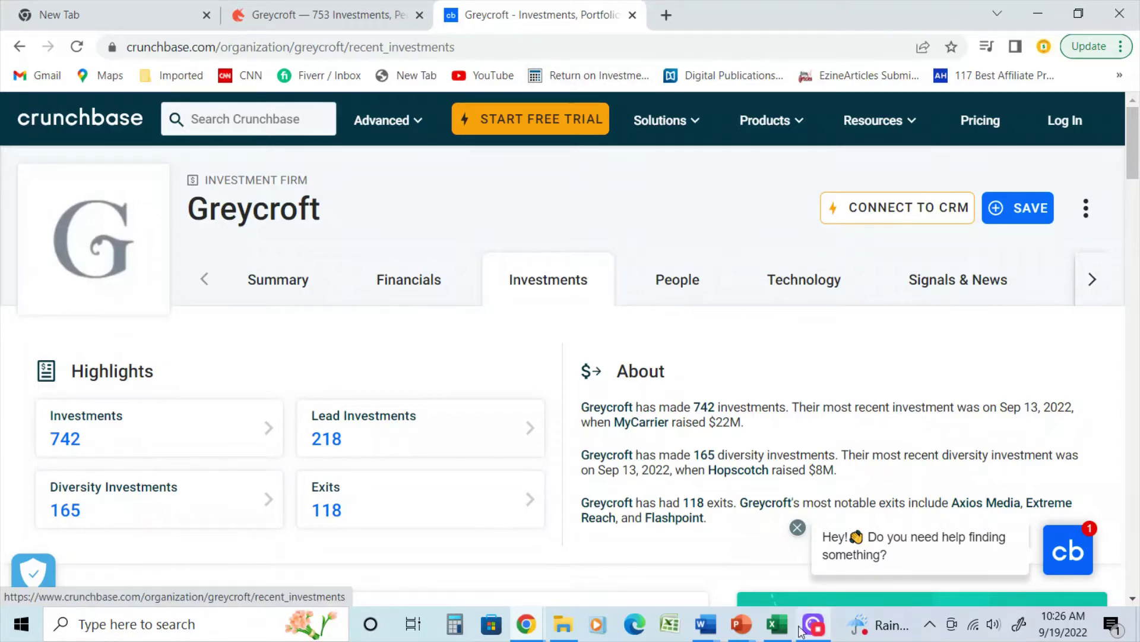
left_click(777, 625)
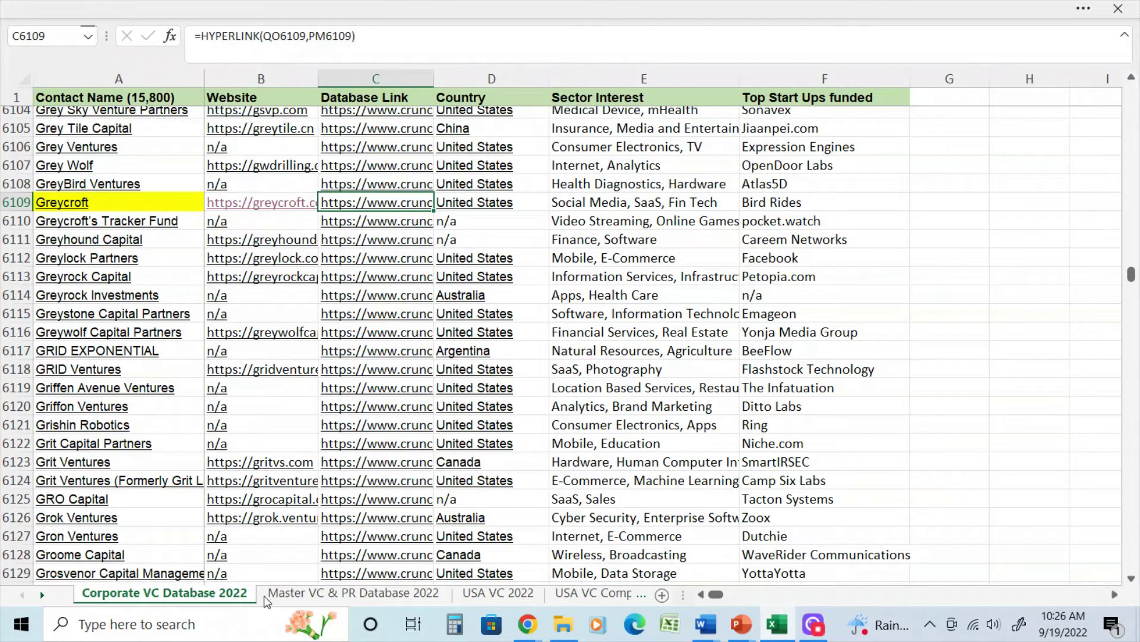
Show the USA VC 2022 sheet with Greycroft first at 742 investments and RRE Ventures at 498
left_click(501, 593)
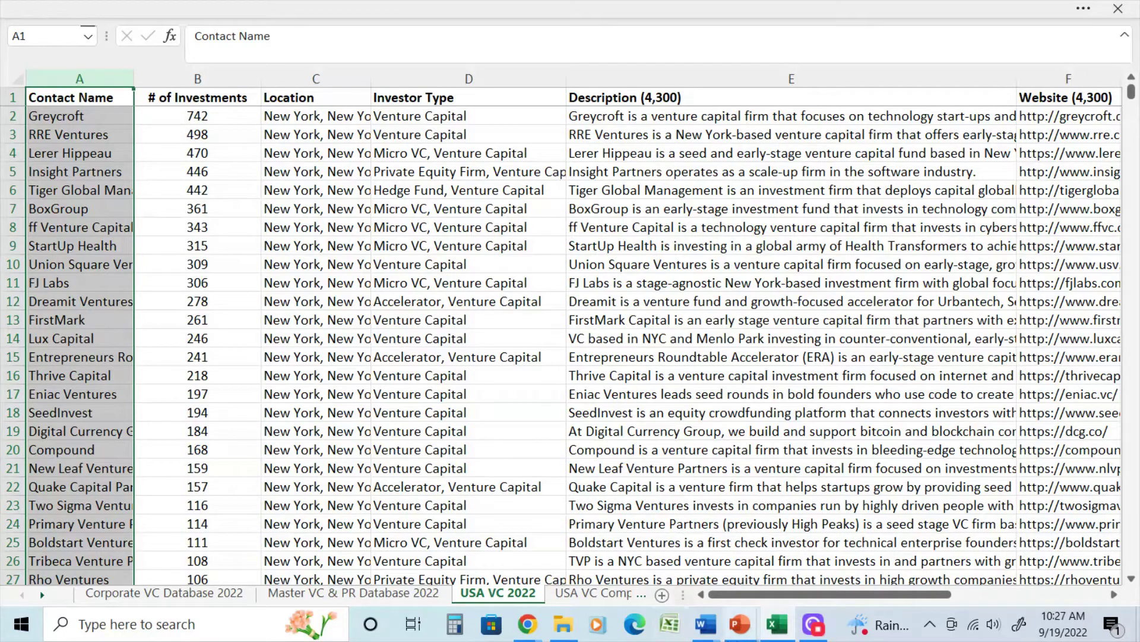
mouse_move(705, 624)
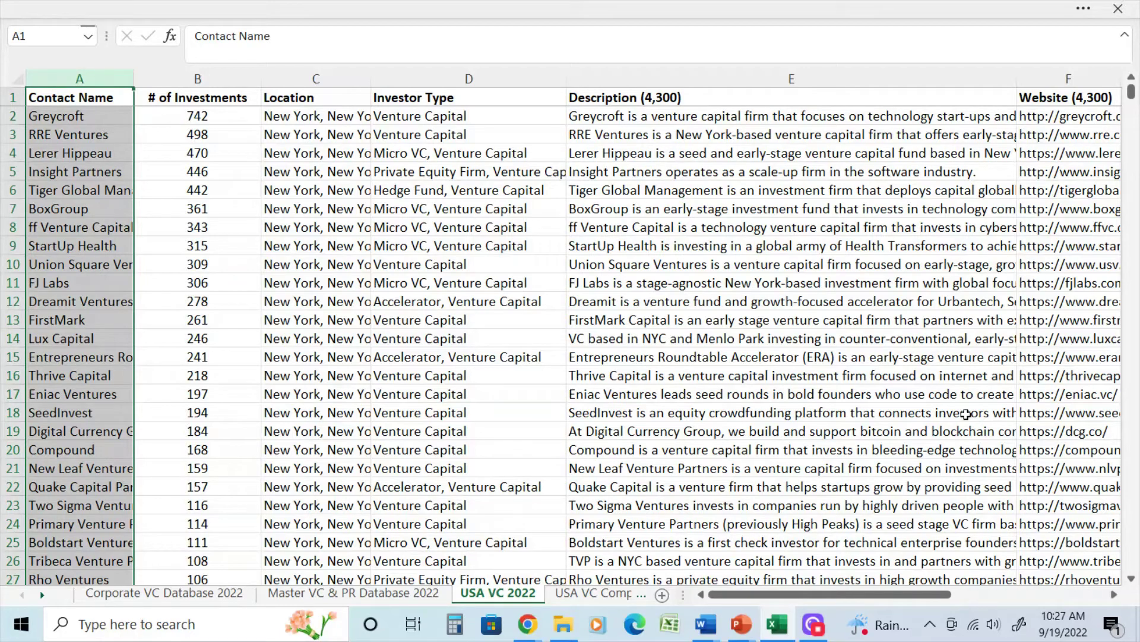
On Corporate VC Database 2022, check sector interest cells E15814 and E9904, then scroll back to the top
left_click(202, 598)
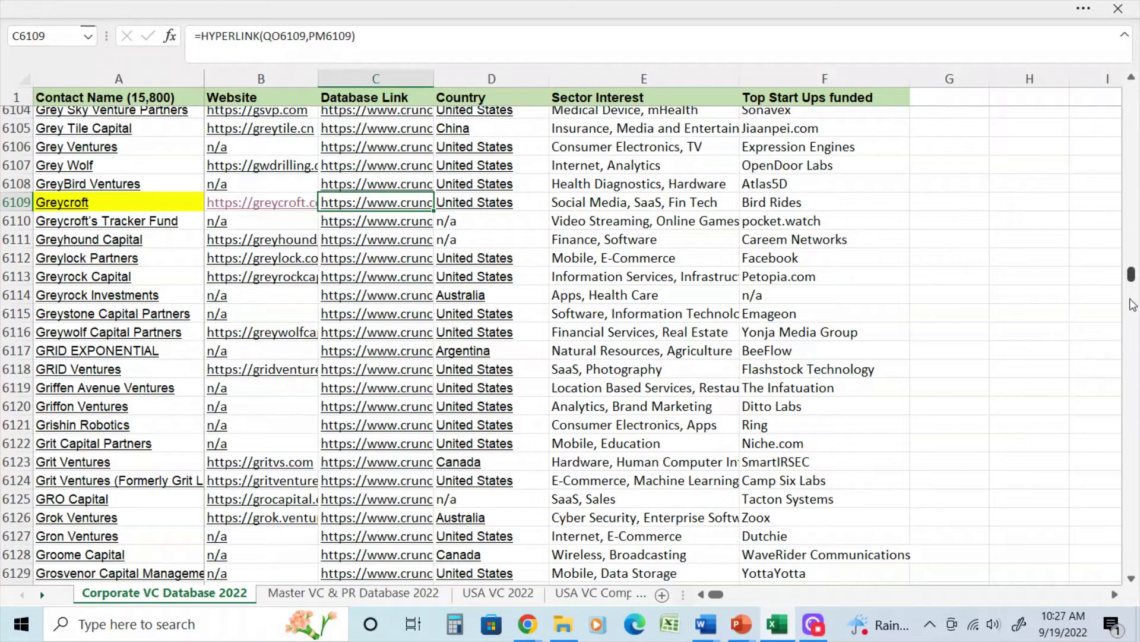
left_click_drag(1131, 277, 1133, 600)
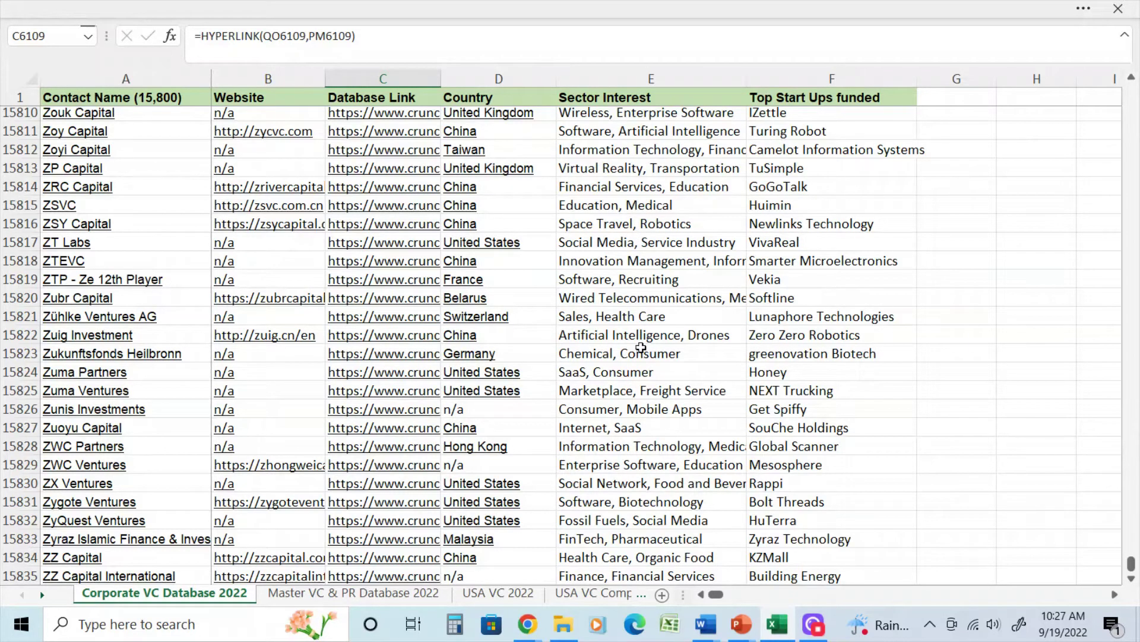
left_click(575, 184)
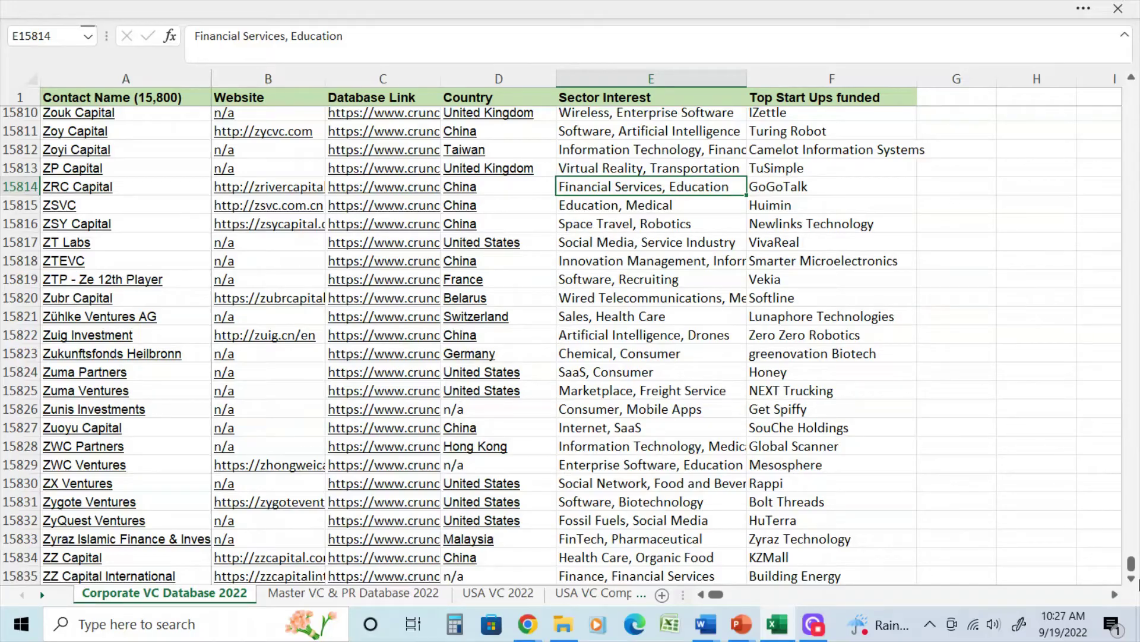
left_click_drag(1131, 563, 1108, 402)
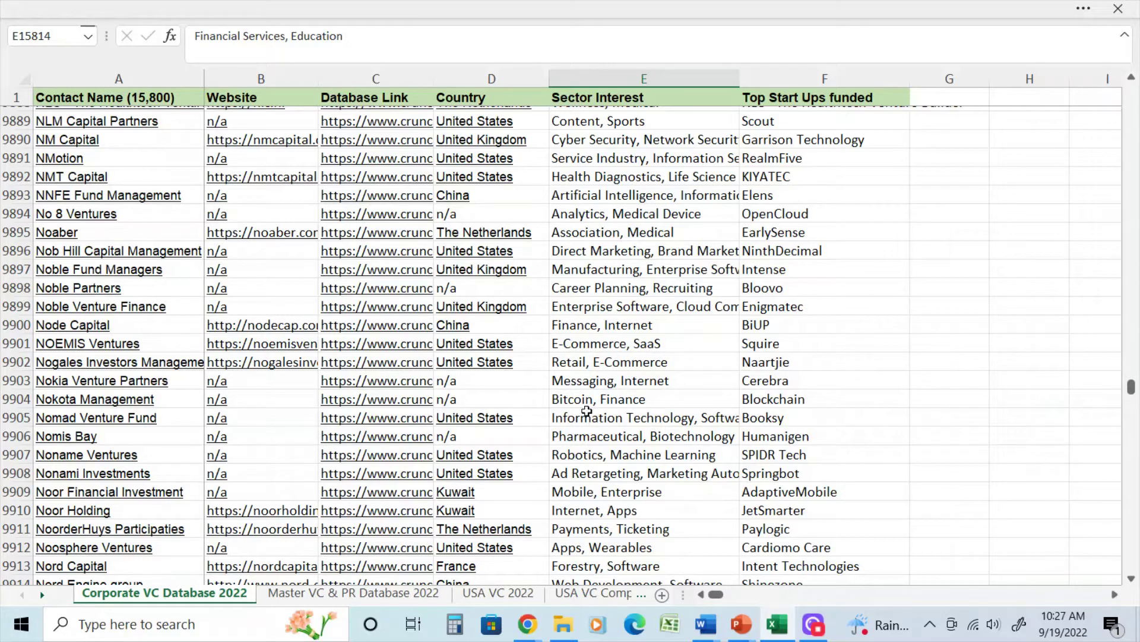
left_click(575, 398)
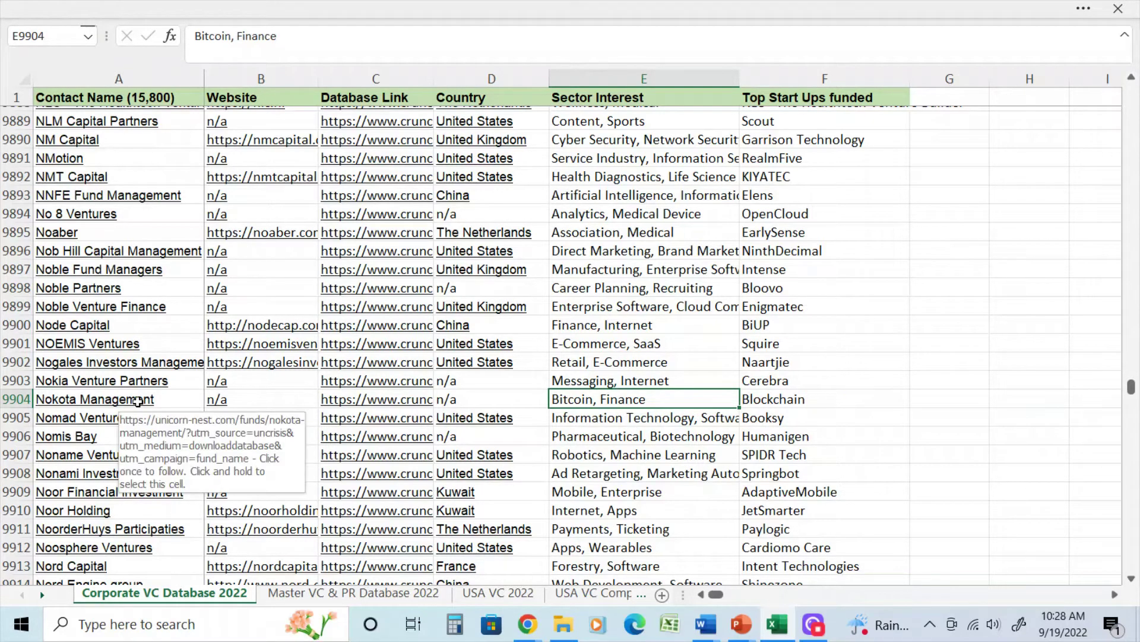
scroll(1021, 421, "up", 5)
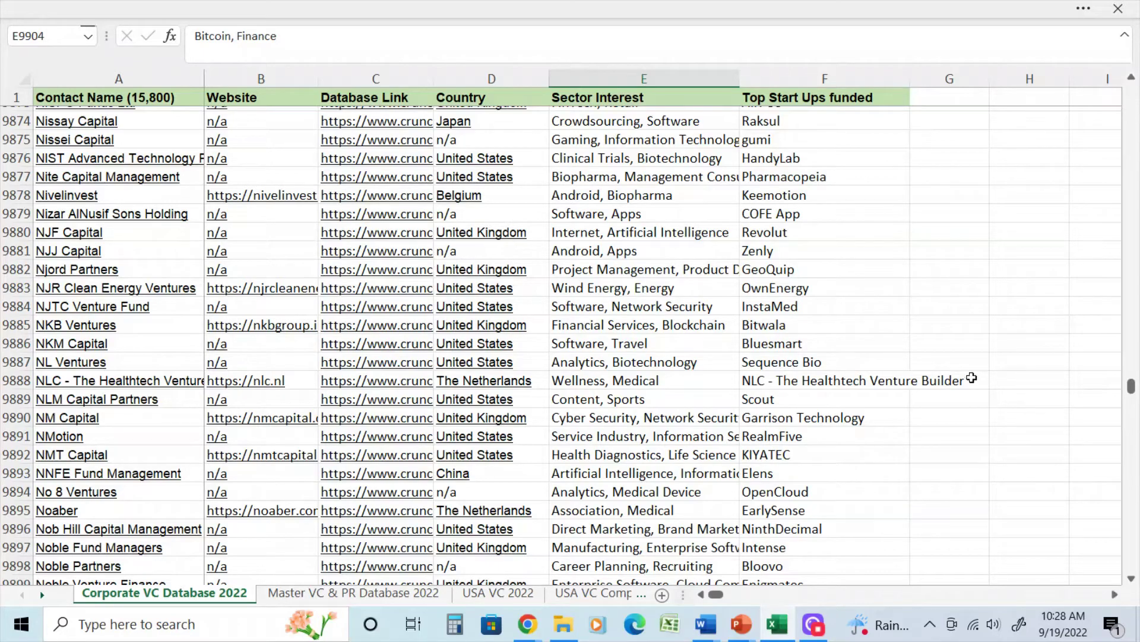
left_click_drag(1131, 386, 1132, 83)
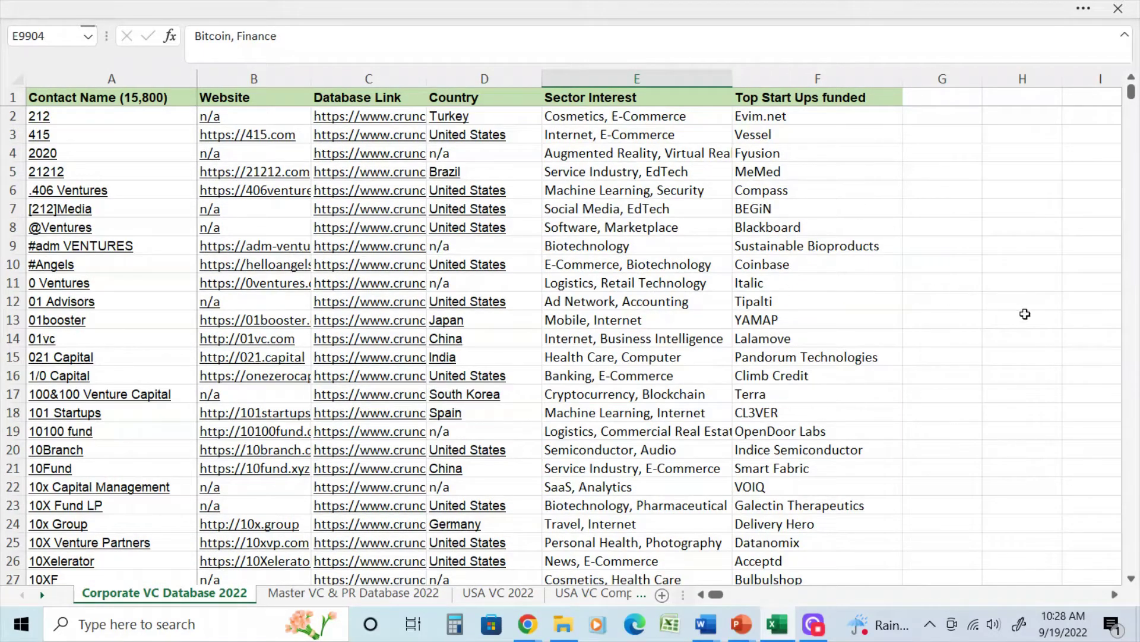
Glance at USA VC 2022 and USA VC Company Contacts, then open Master VC & PR Database 2022
left_click(497, 593)
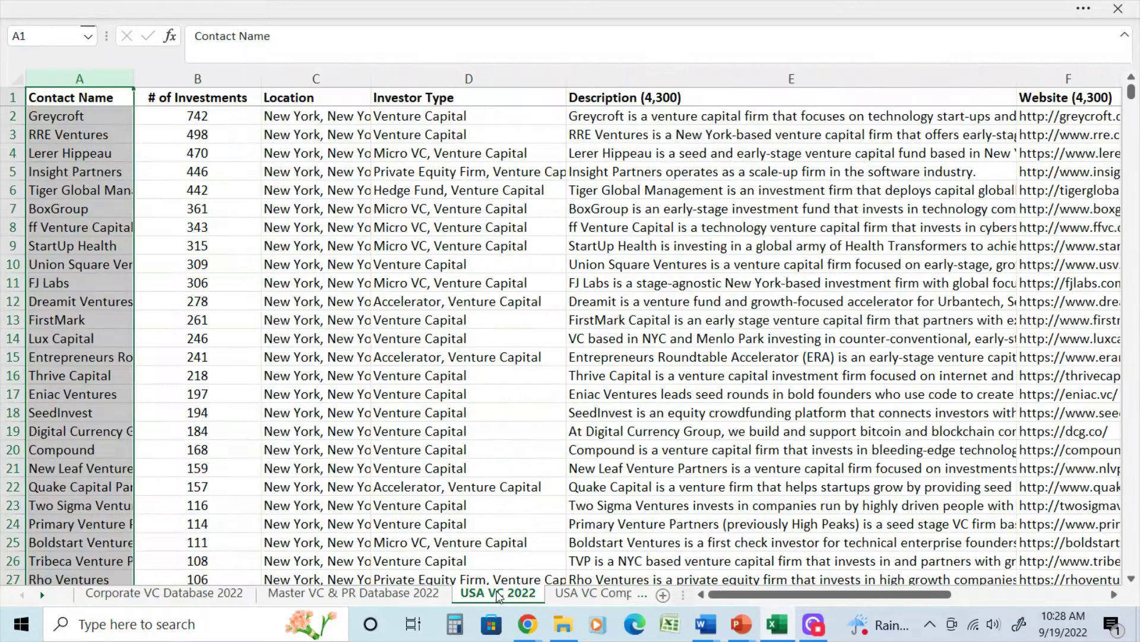
left_click(576, 593)
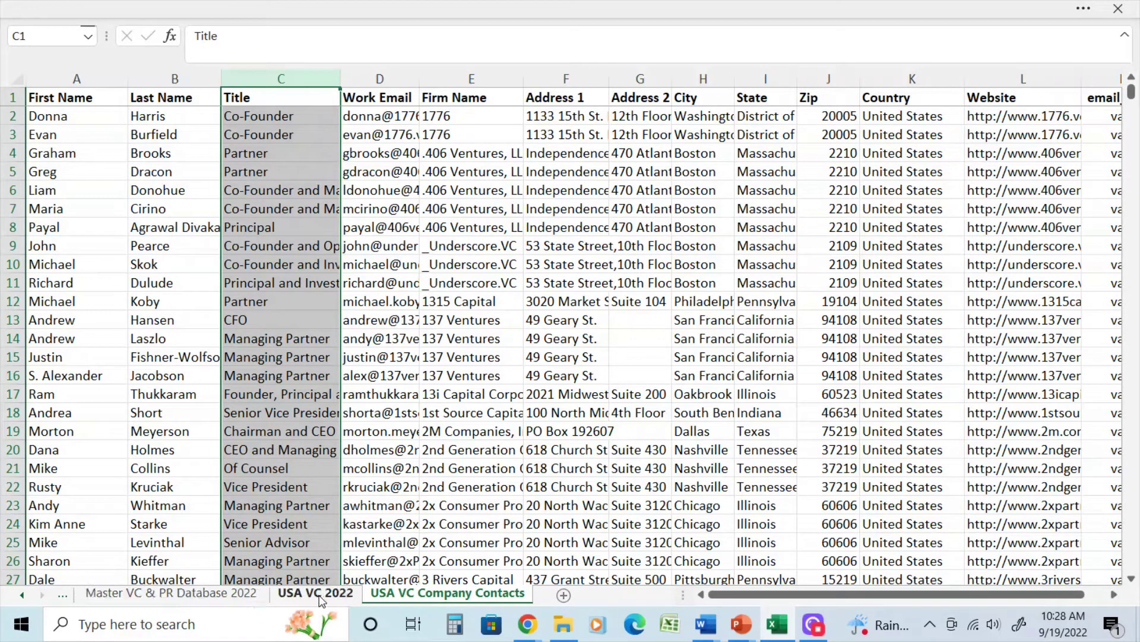
left_click(203, 594)
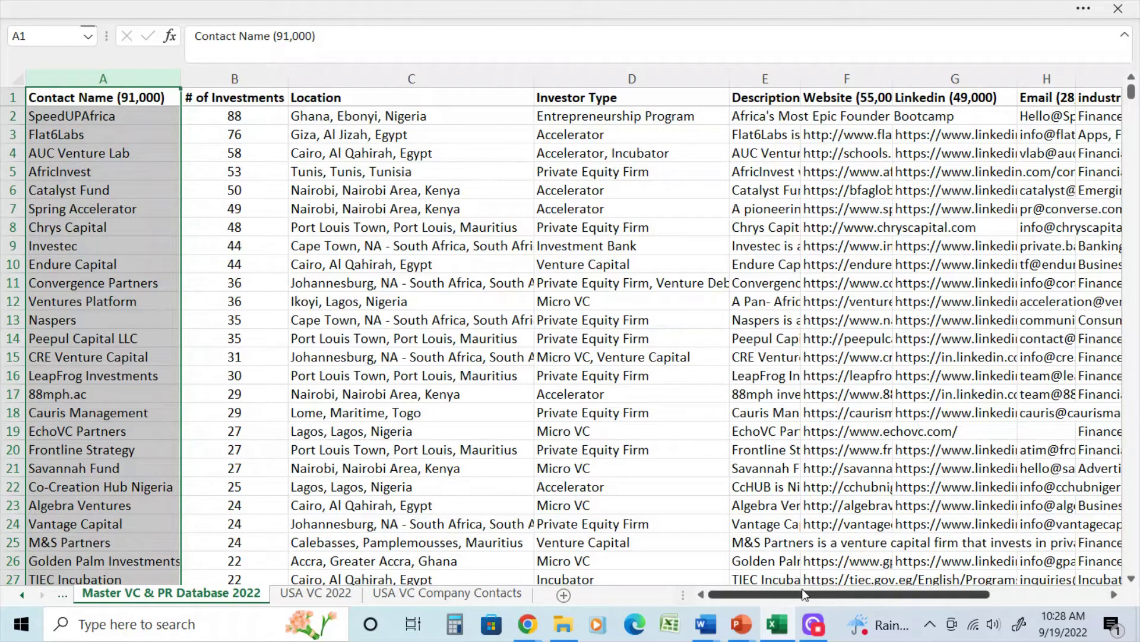
Widen the Description column (E) to 36.80
left_click_drag(800, 594, 926, 583)
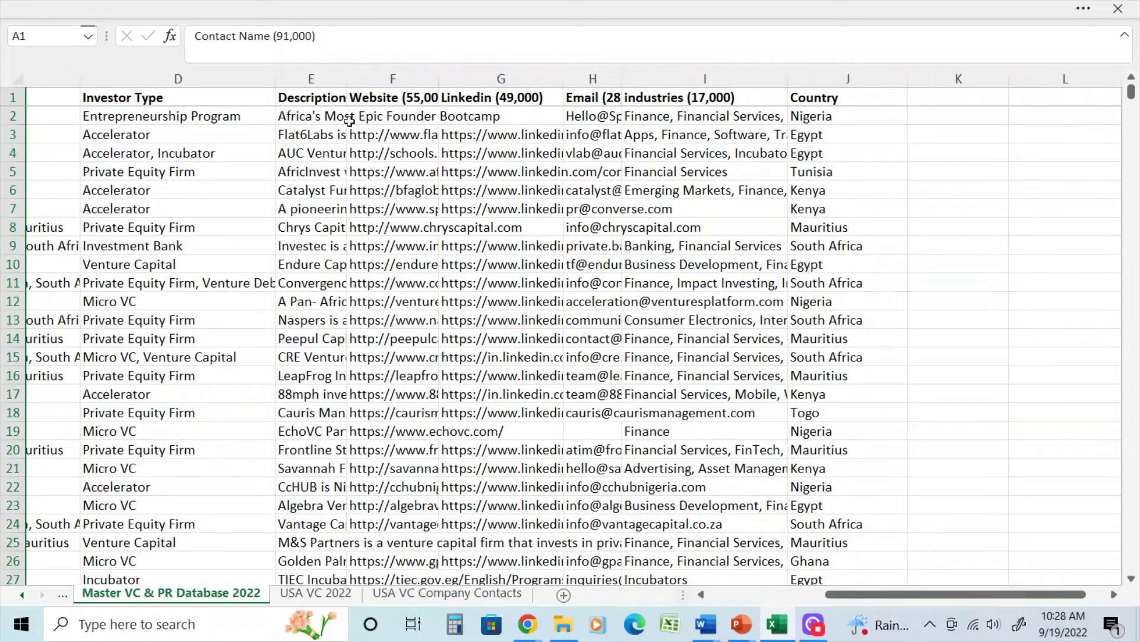
left_click(311, 79)
left_click_drag(347, 79, 675, 84)
Read the firm descriptions for row 12, 88mph, Algebra Ventures and Paparelli Ventures
left_click(499, 304)
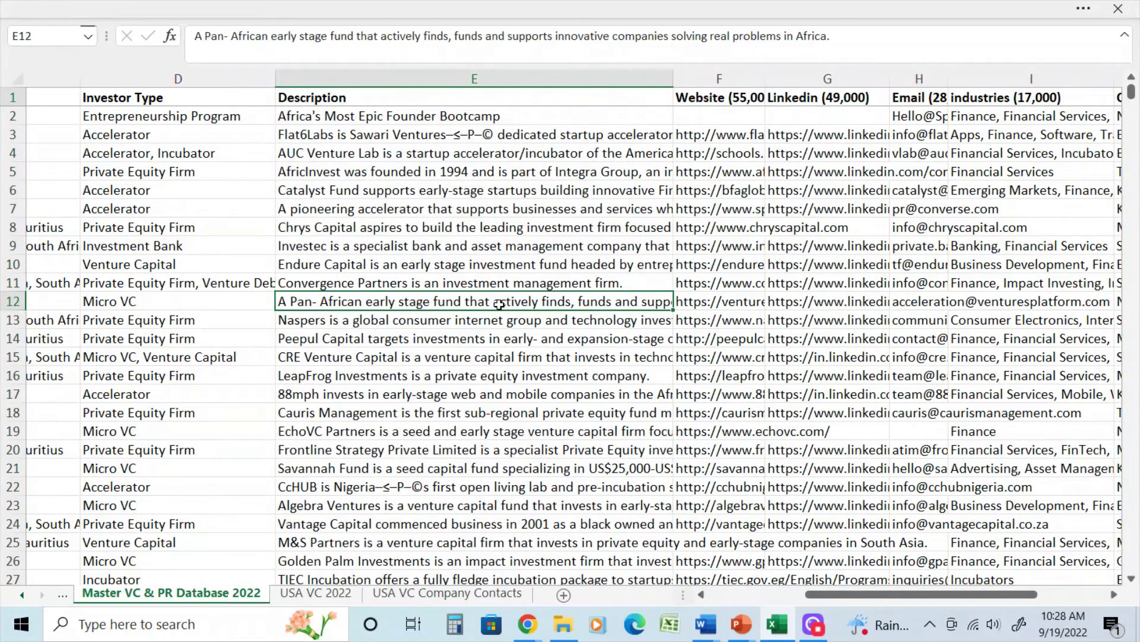
left_click(514, 392)
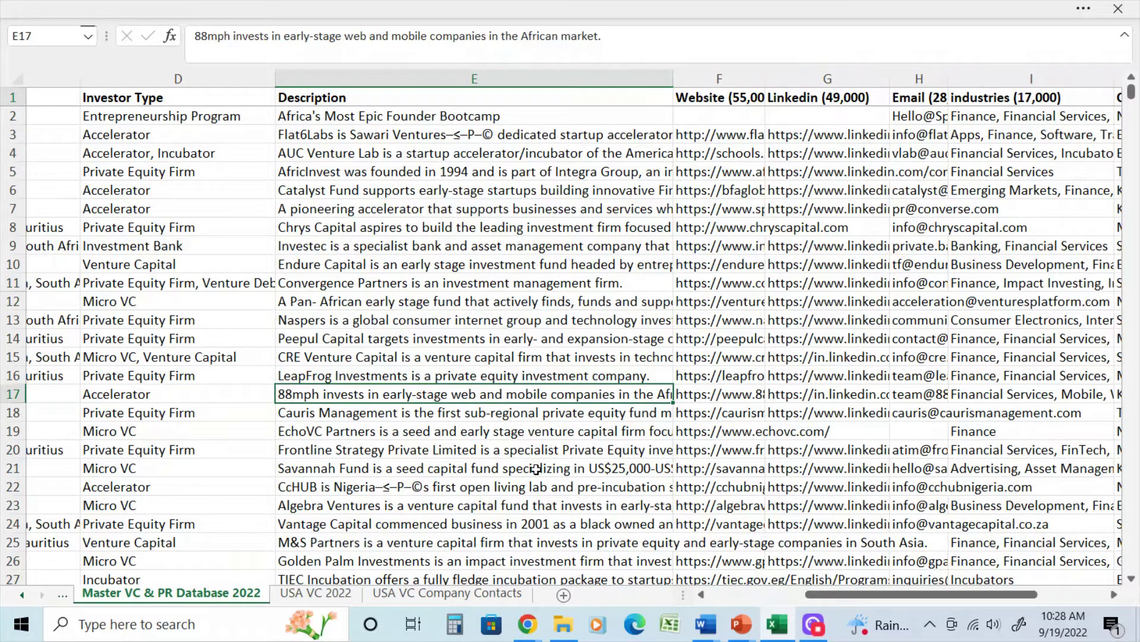
left_click(545, 506)
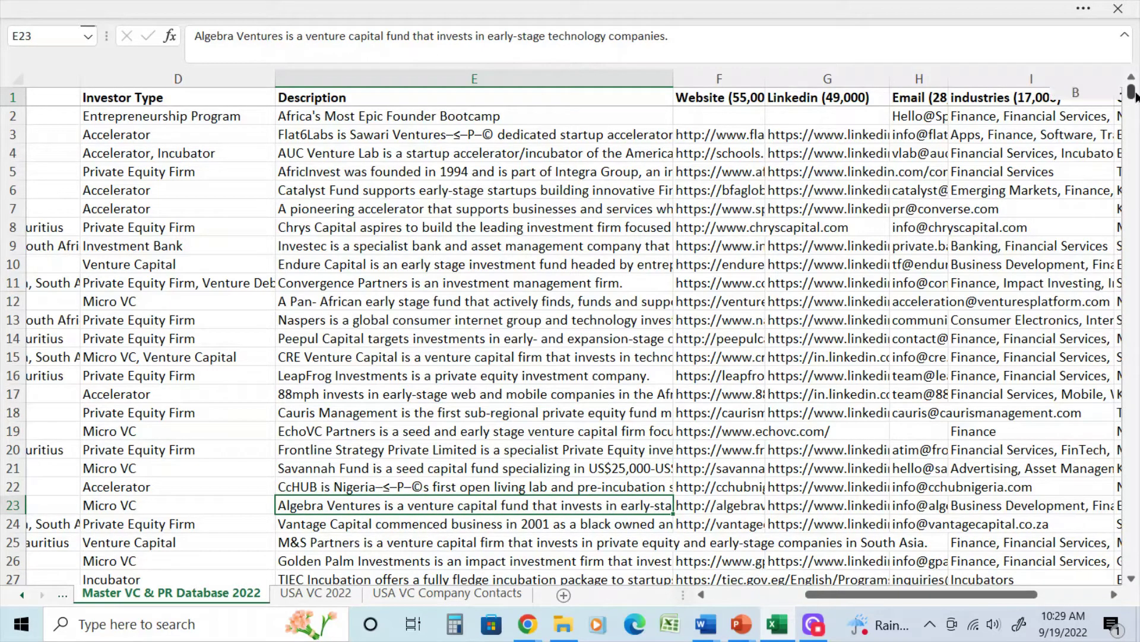
left_click_drag(1133, 94, 1132, 205)
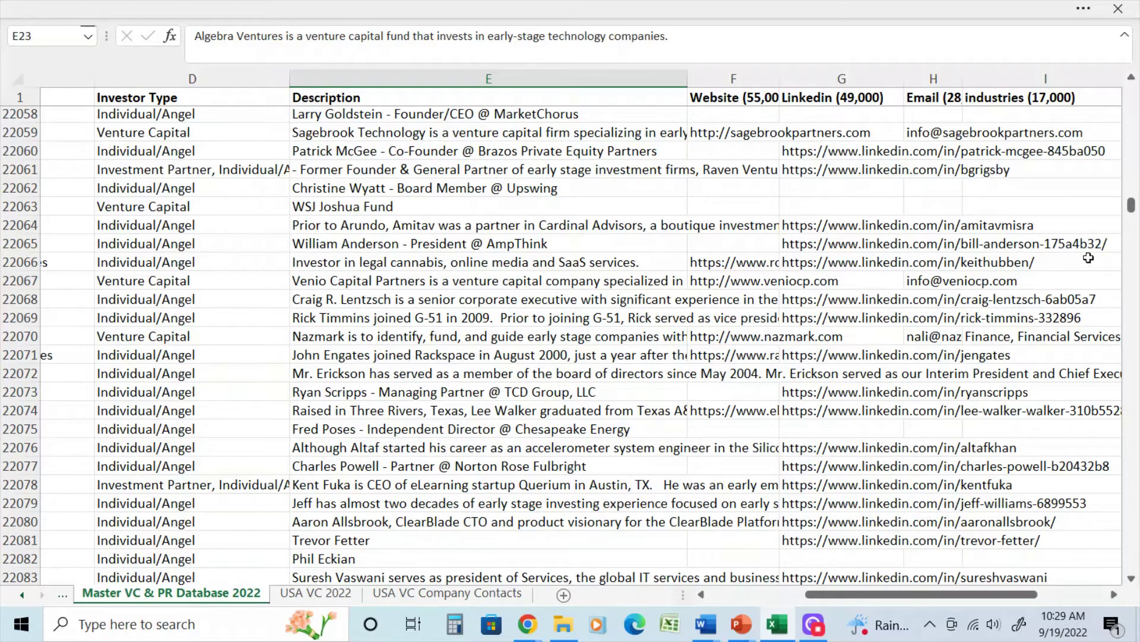
left_click_drag(1132, 205, 1131, 243)
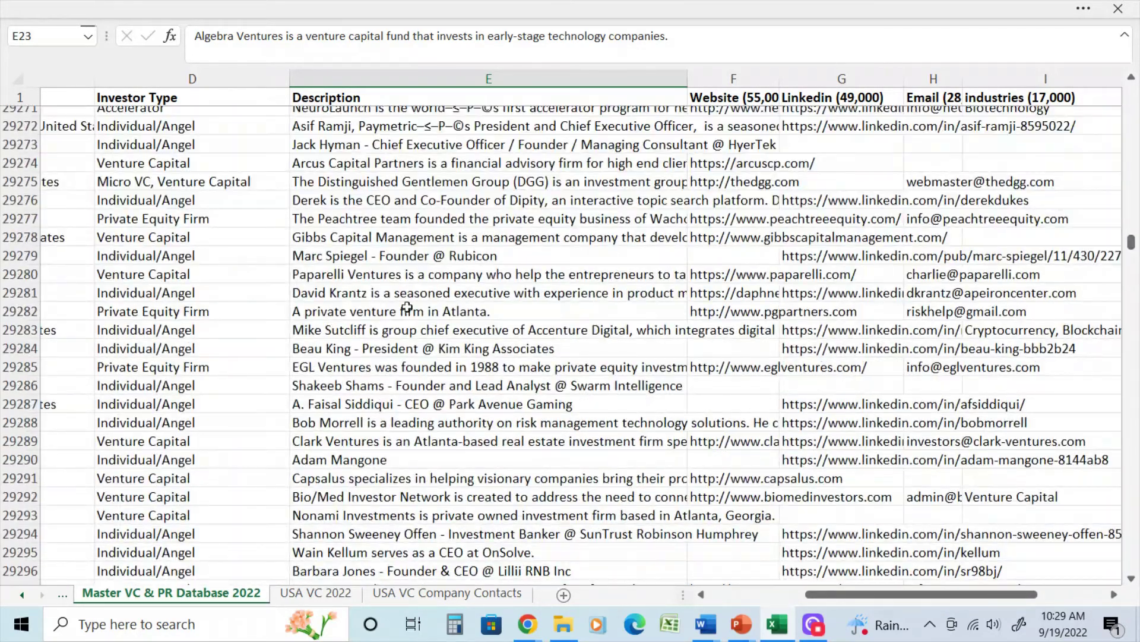
left_click(424, 275)
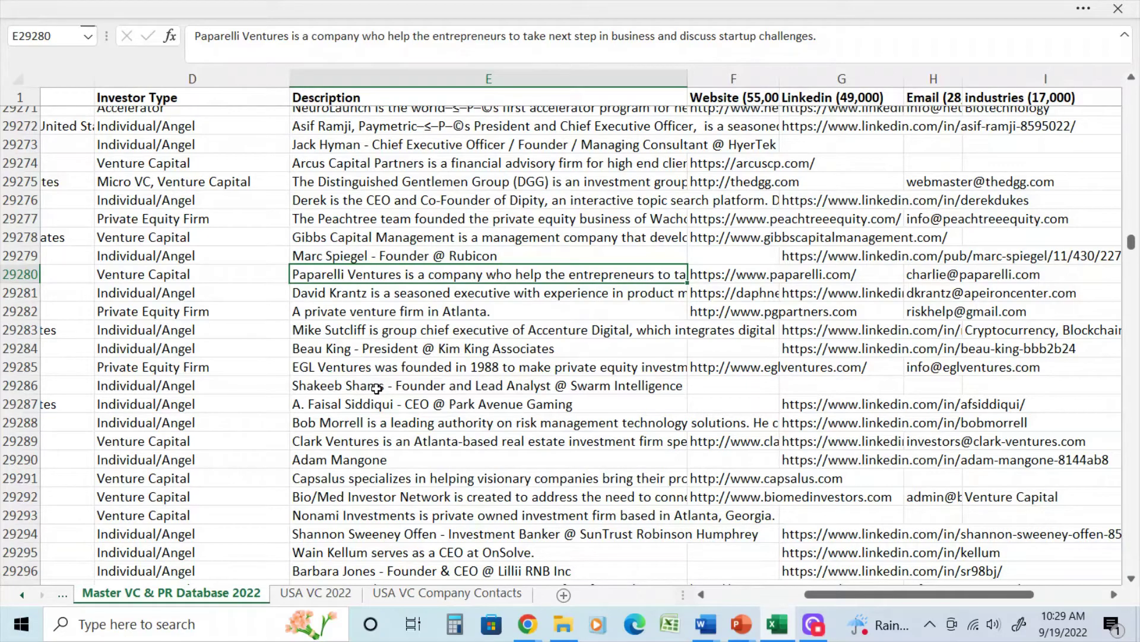
left_click_drag(1132, 242, 1132, 218)
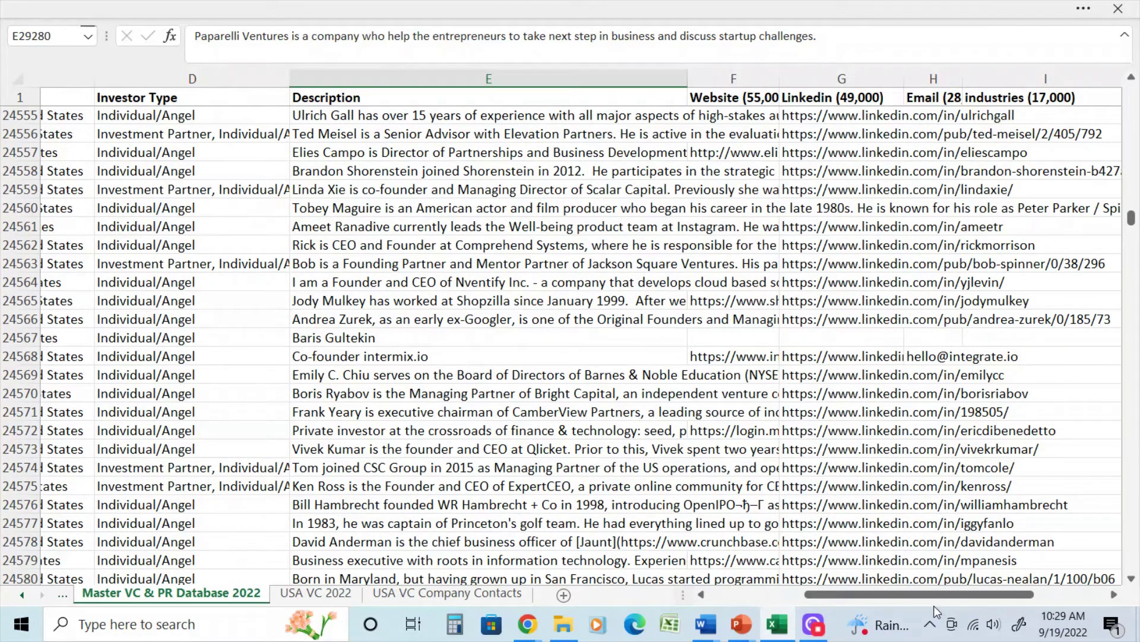
Inspect the industries (17,000) column, viewing the industries listed in row 15
left_click_drag(935, 604, 996, 592)
left_click(691, 79)
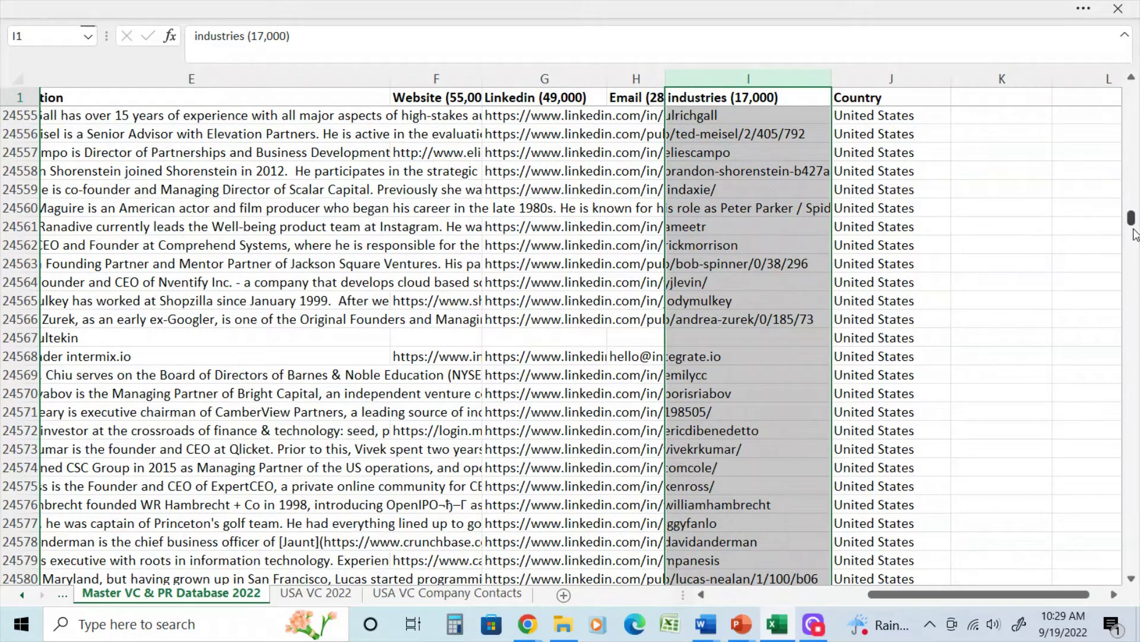
left_click_drag(1132, 229, 1132, 89)
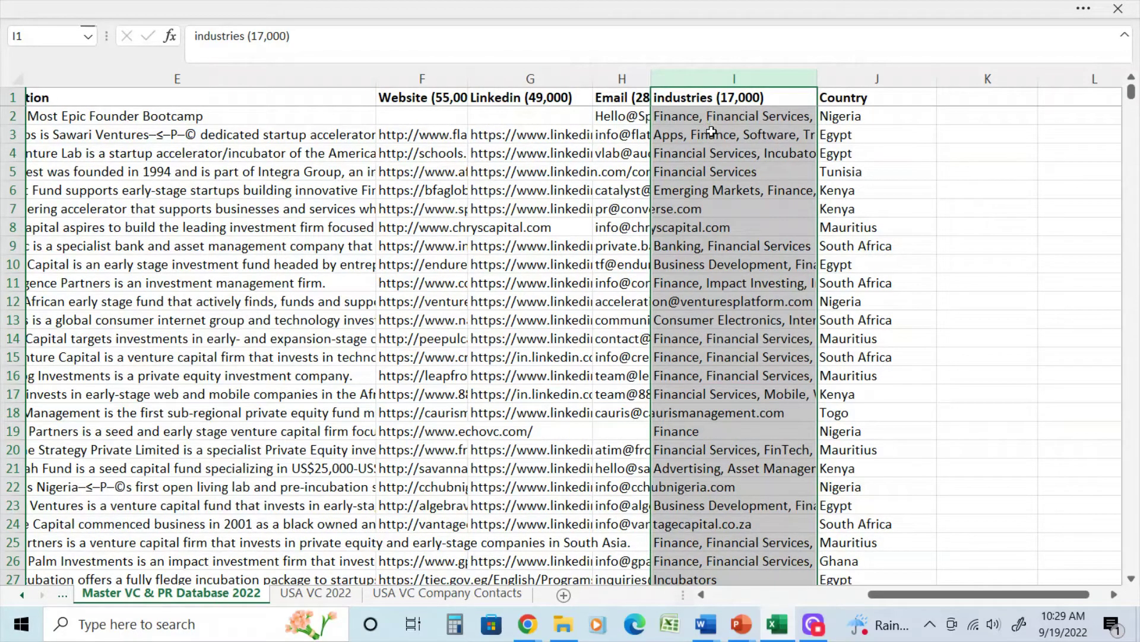
left_click(710, 357)
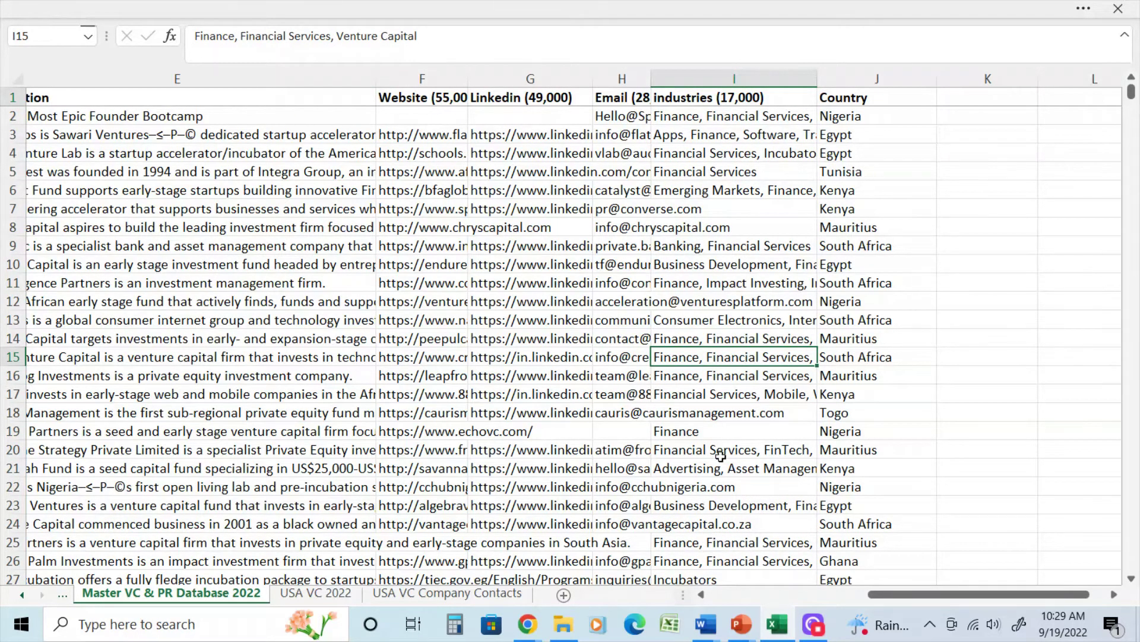
scroll(721, 448, "down", 9)
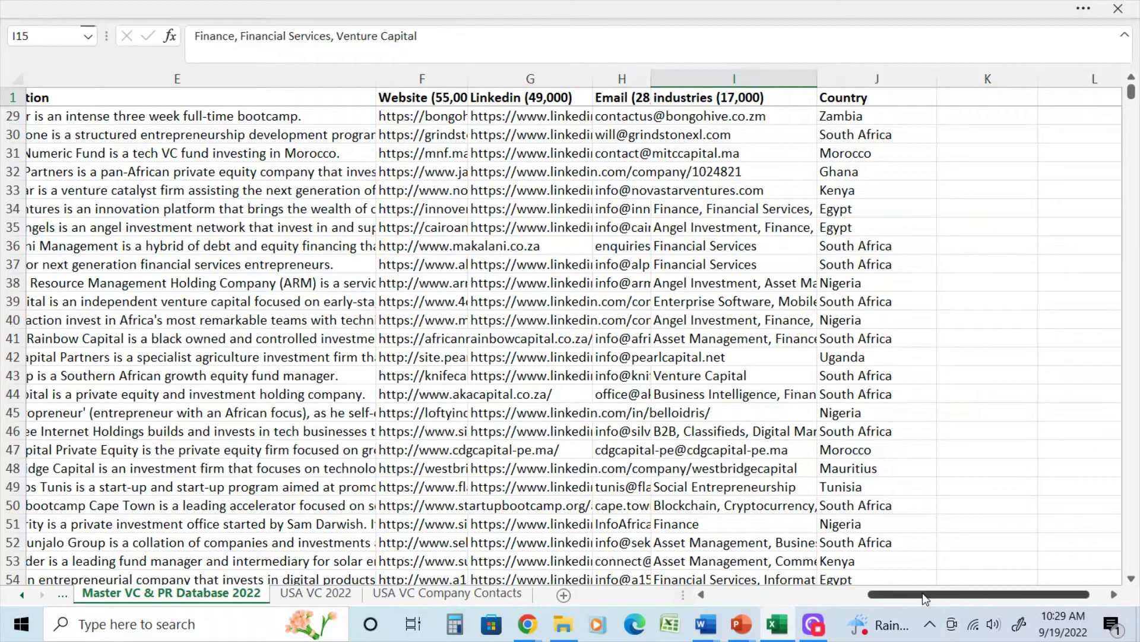
left_click_drag(922, 591, 690, 593)
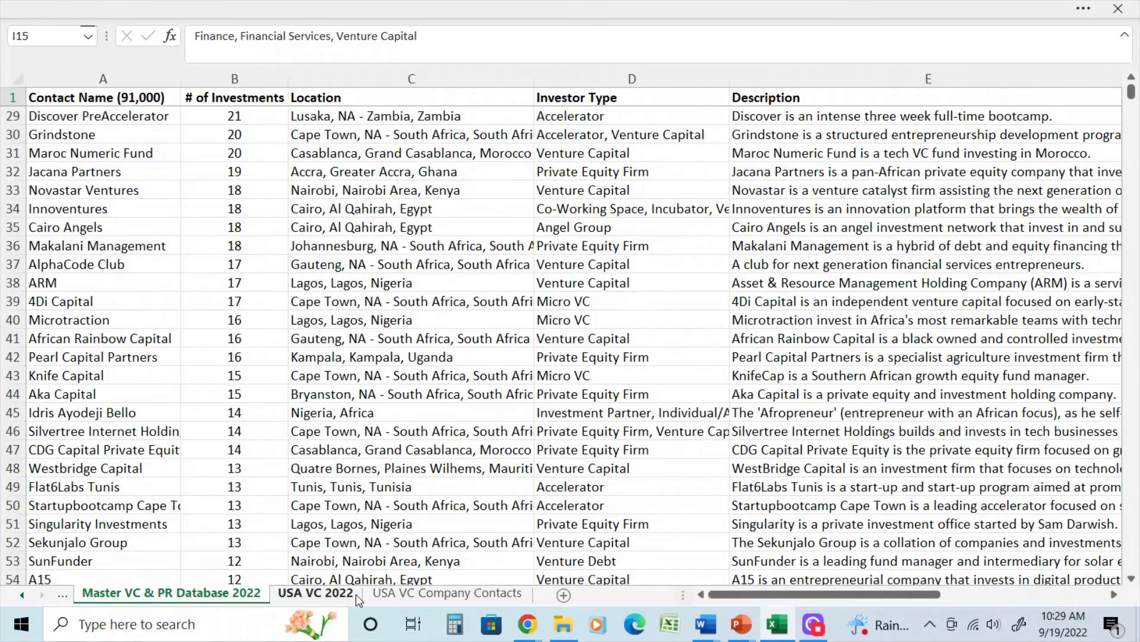
Switch from USA VC 2022 to Master VC & PR Database 2022 and back to USA VC 2022
left_click(316, 594)
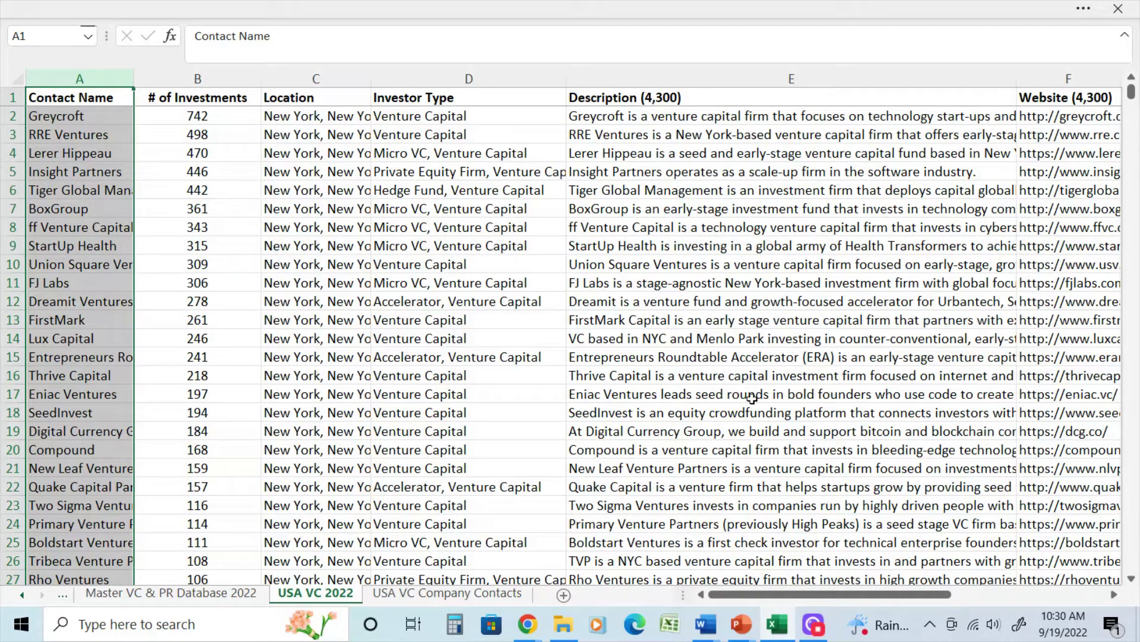
left_click(193, 593)
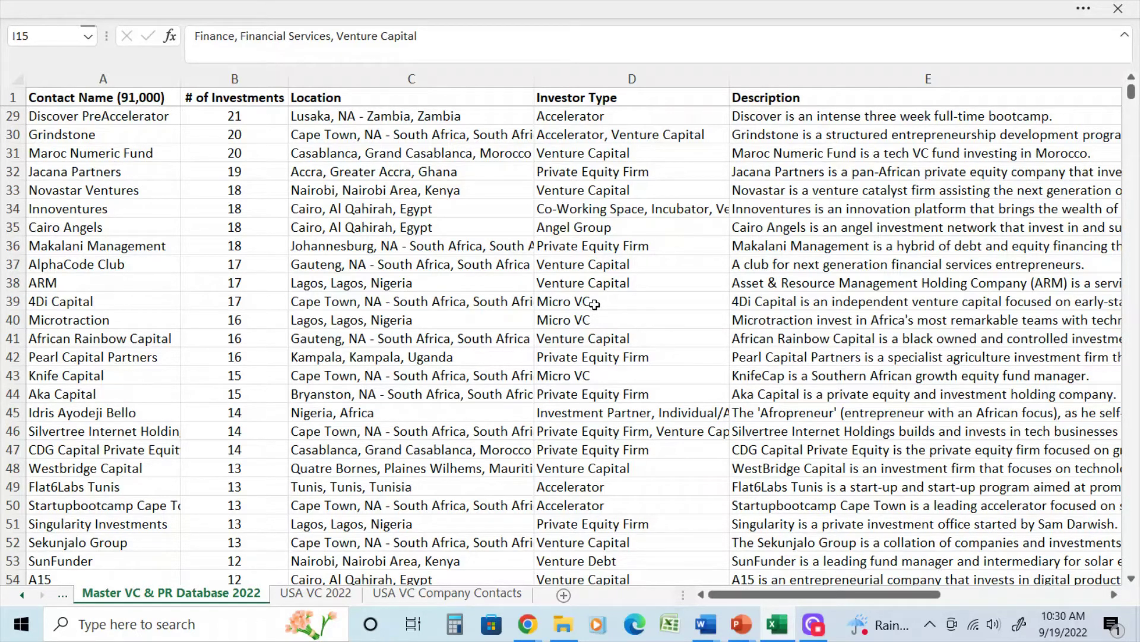
left_click(342, 599)
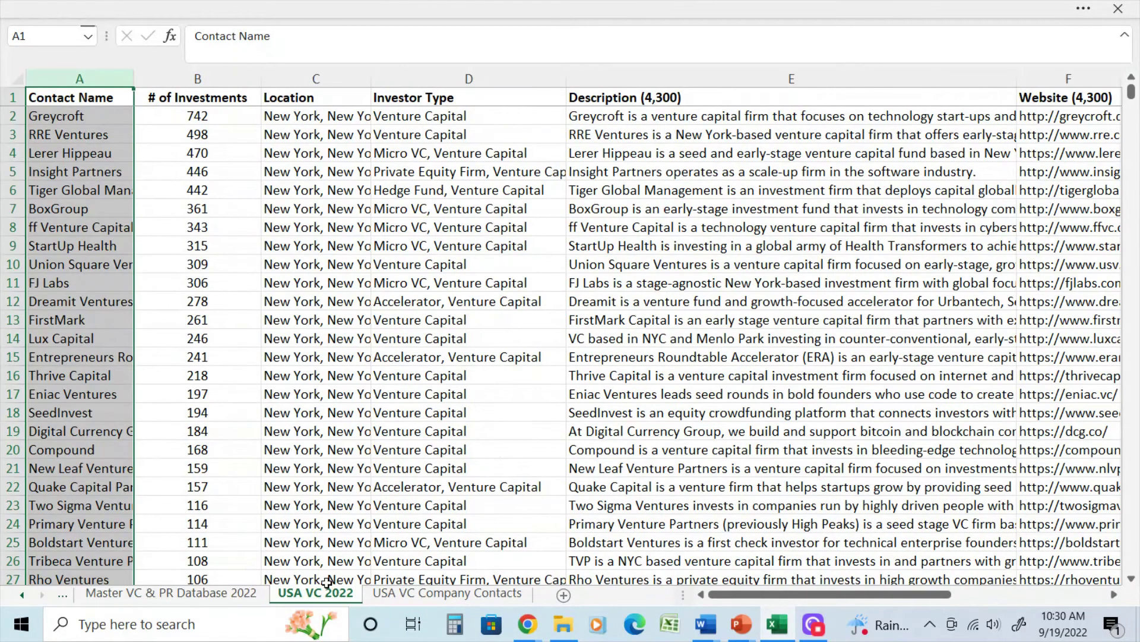